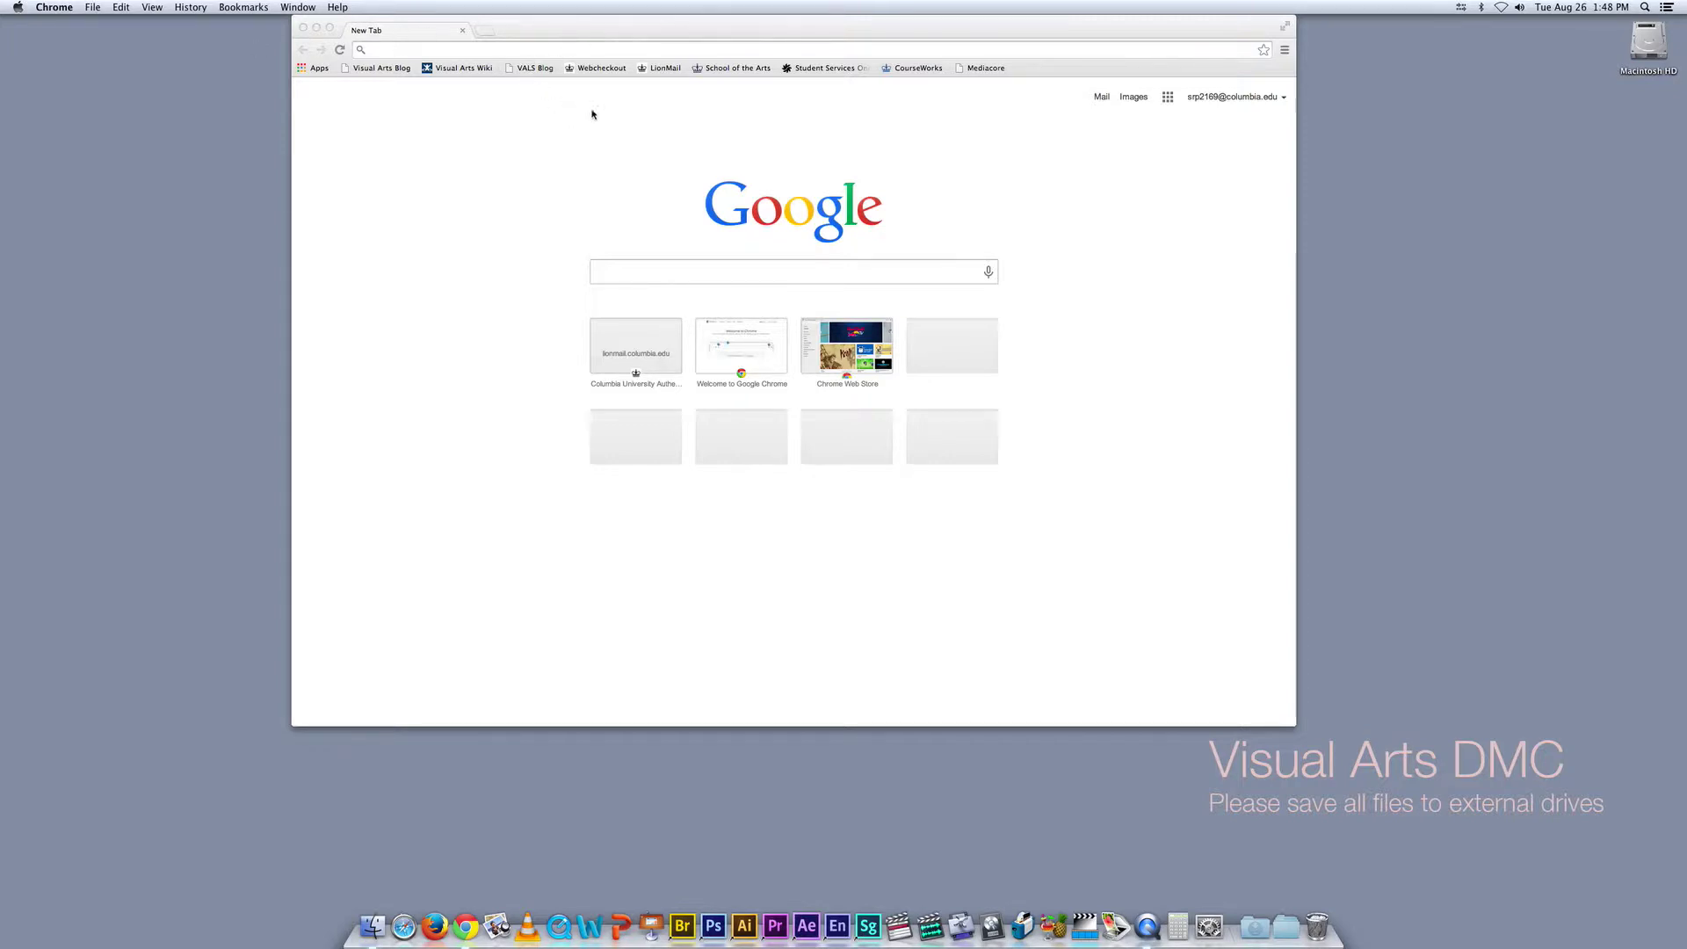
# - Go from the Visual Arts Blog bookmark through its WebCheckout link to the Columbia sign-in page
pyautogui.click(573, 70)
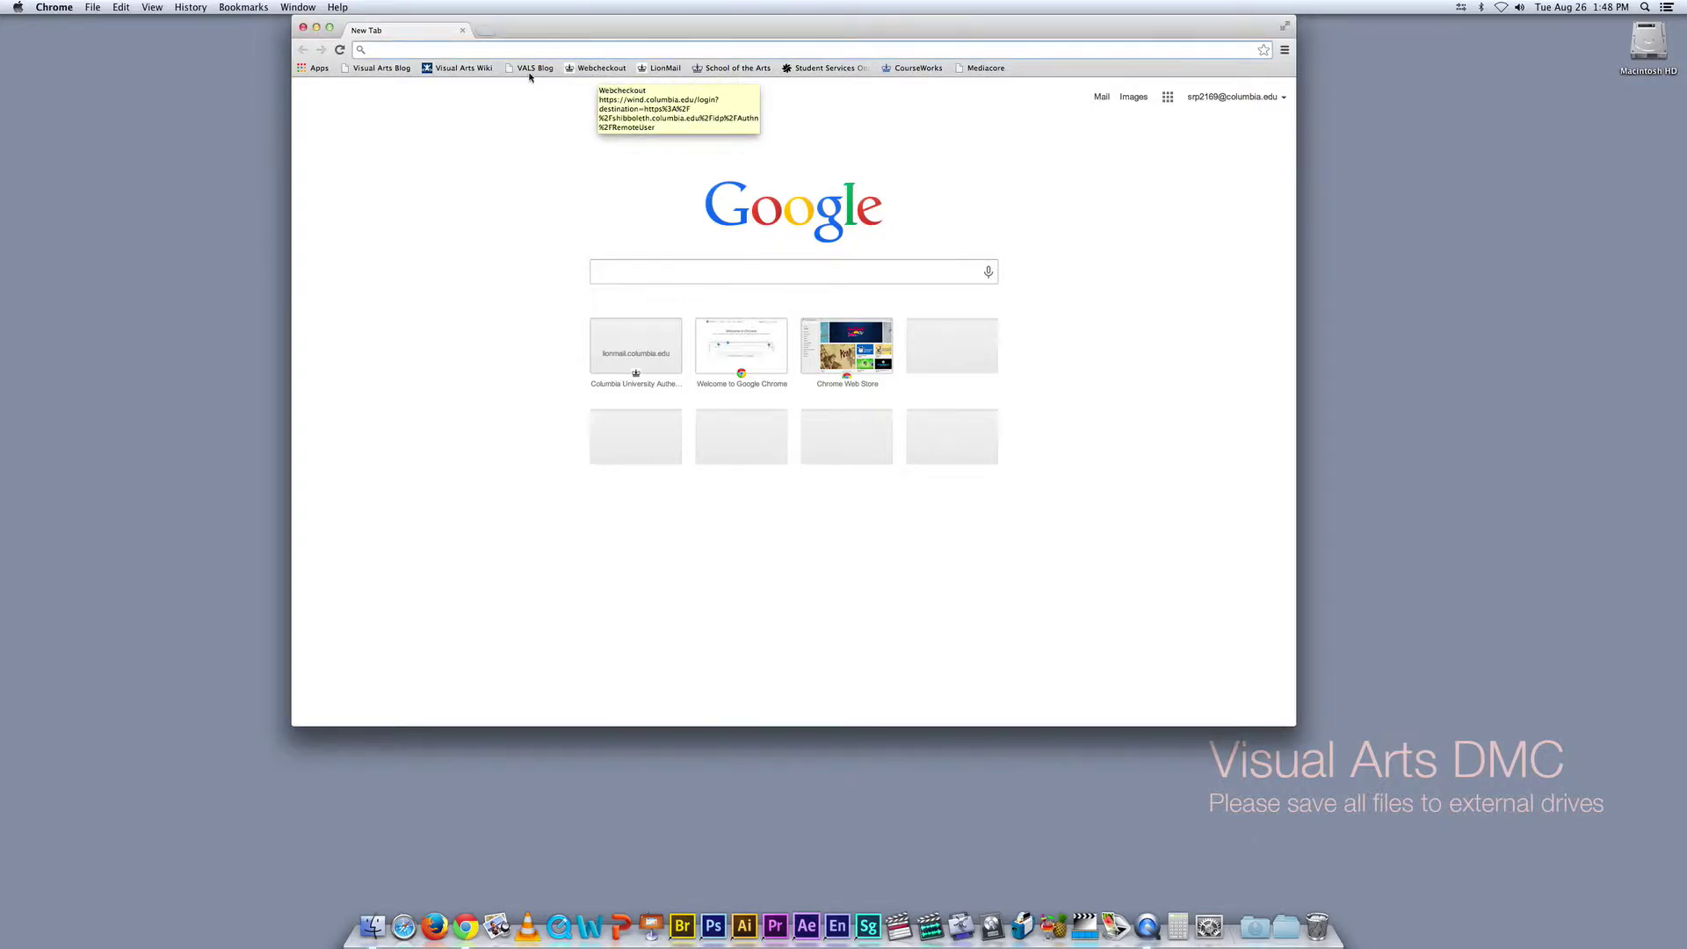
pyautogui.click(385, 67)
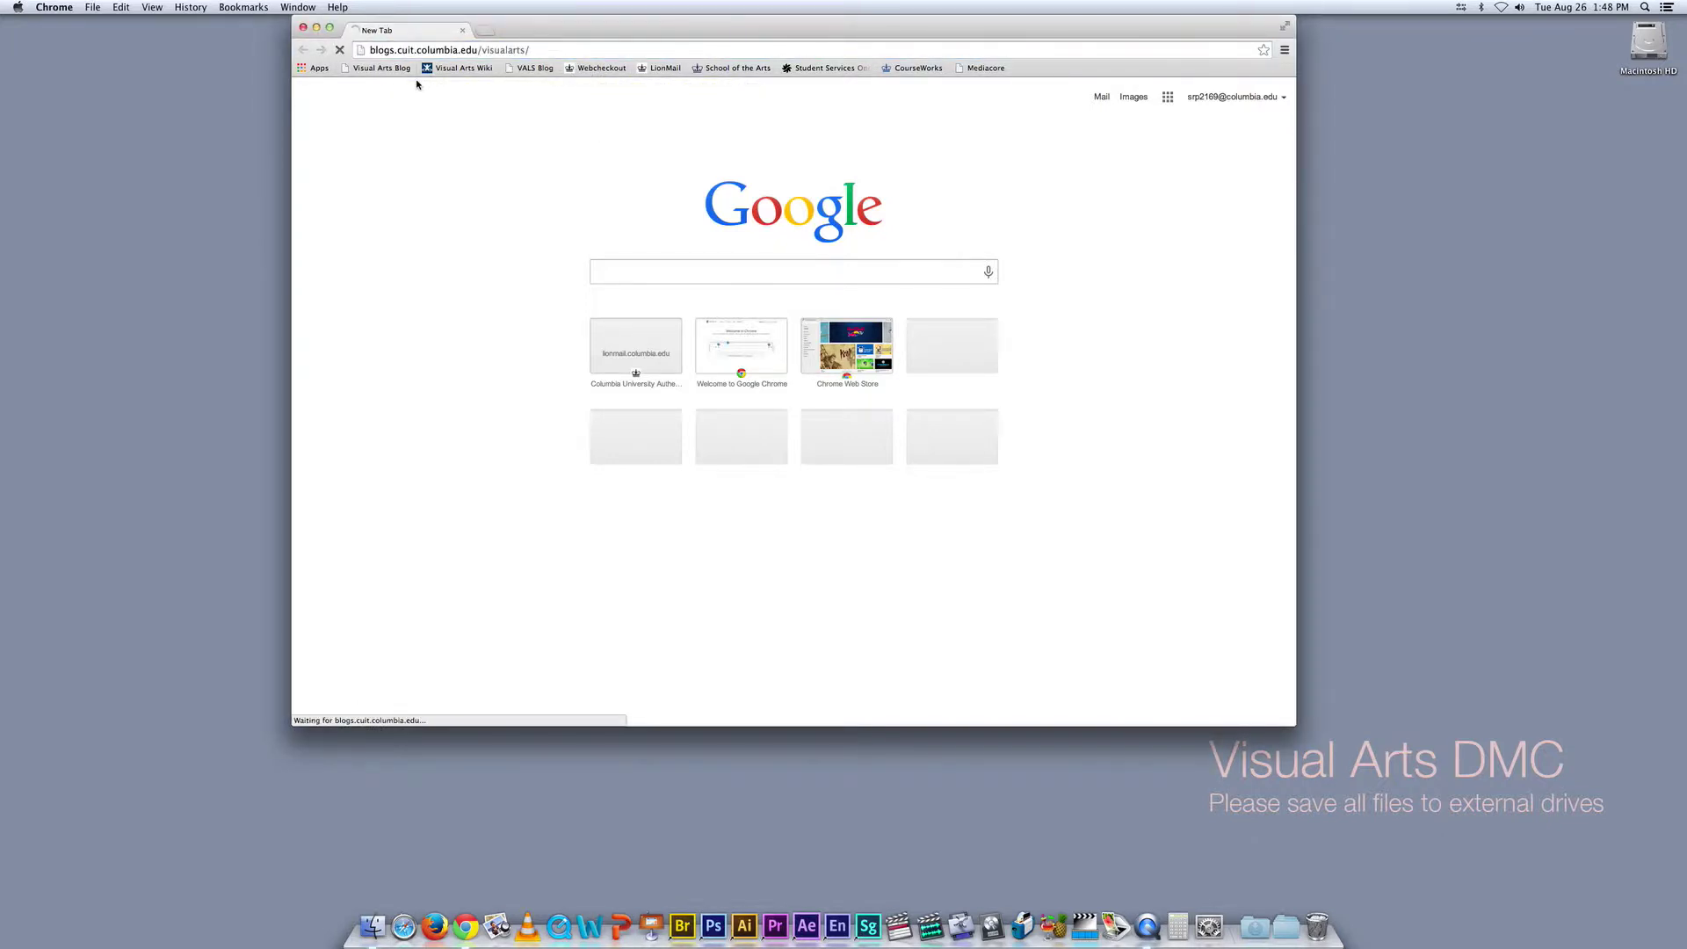
pyautogui.scroll(-3, 1089, 556)
pyautogui.scroll(-4, 1089, 557)
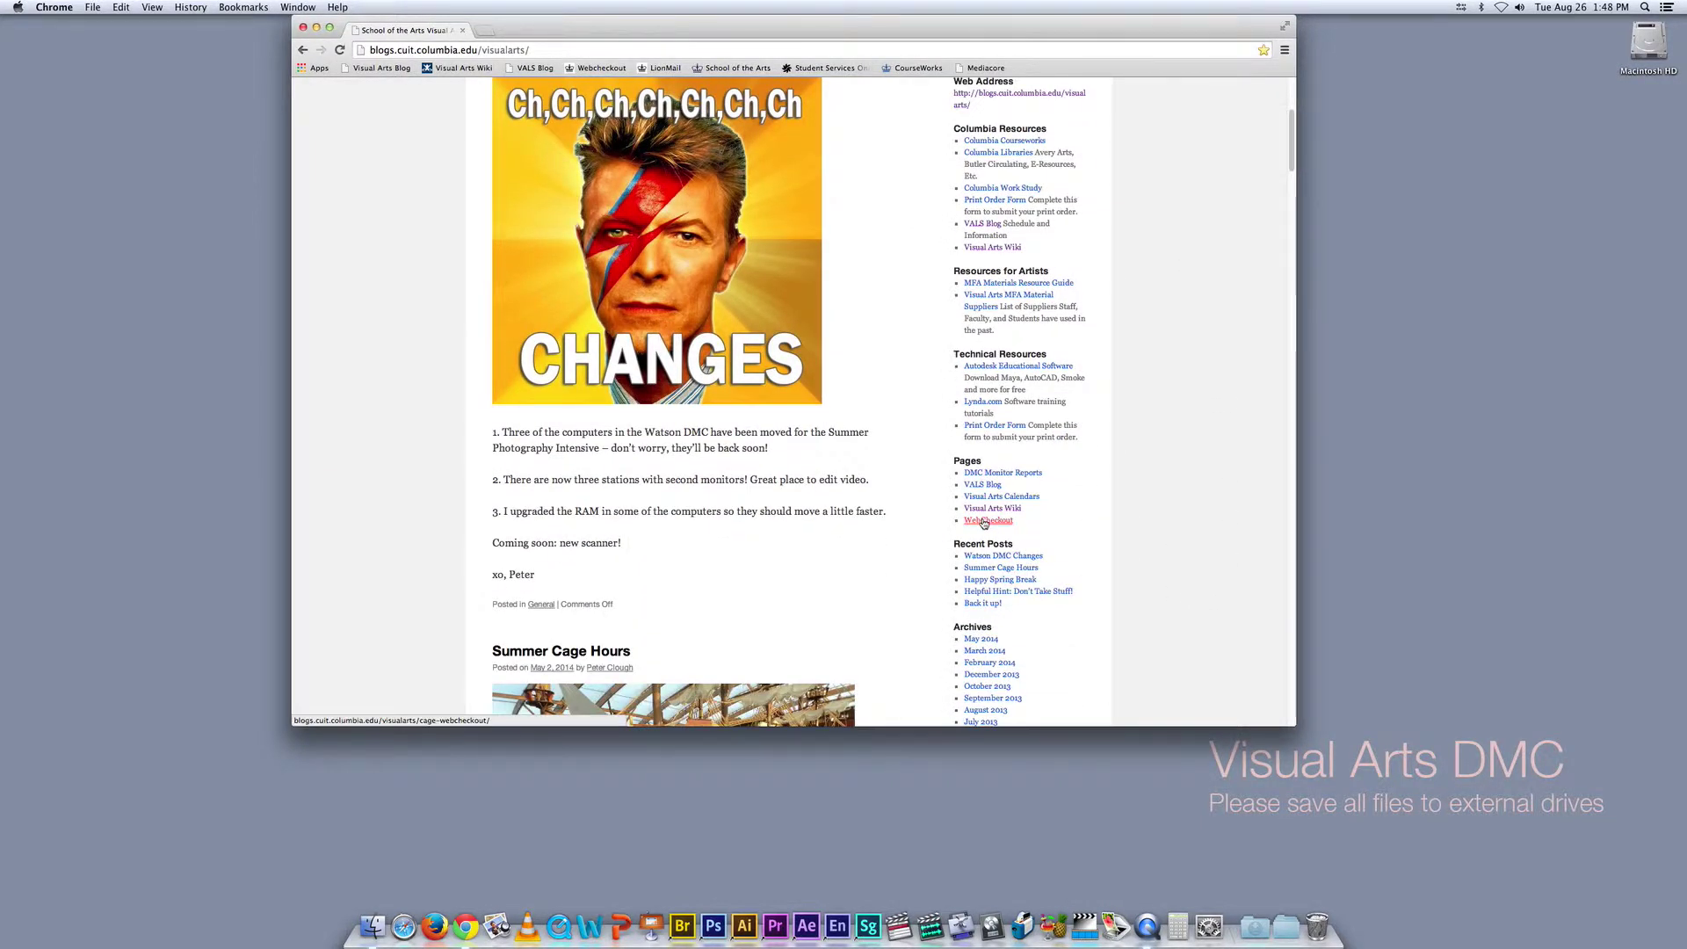
pyautogui.scroll(4, 984, 522)
pyautogui.click(463, 68)
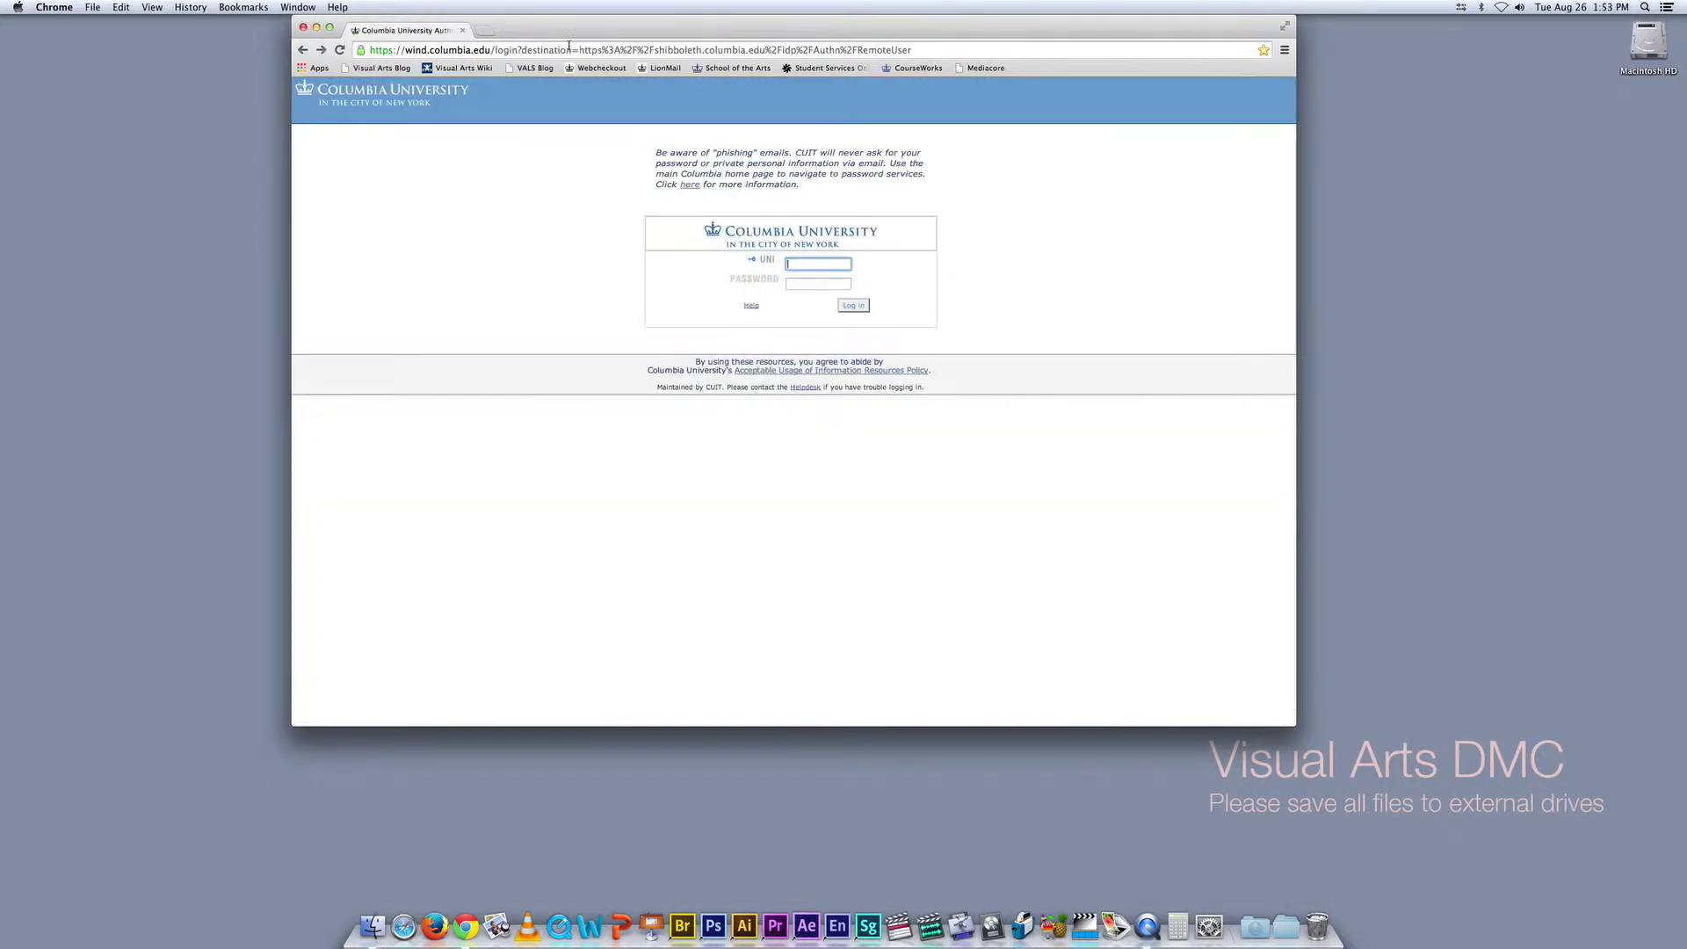
pyautogui.click(569, 49)
# - Load wco.art.columbia.edu/webcheckout/pir to reach the WebCheckout patron options page
pyautogui.press('BackSpace')
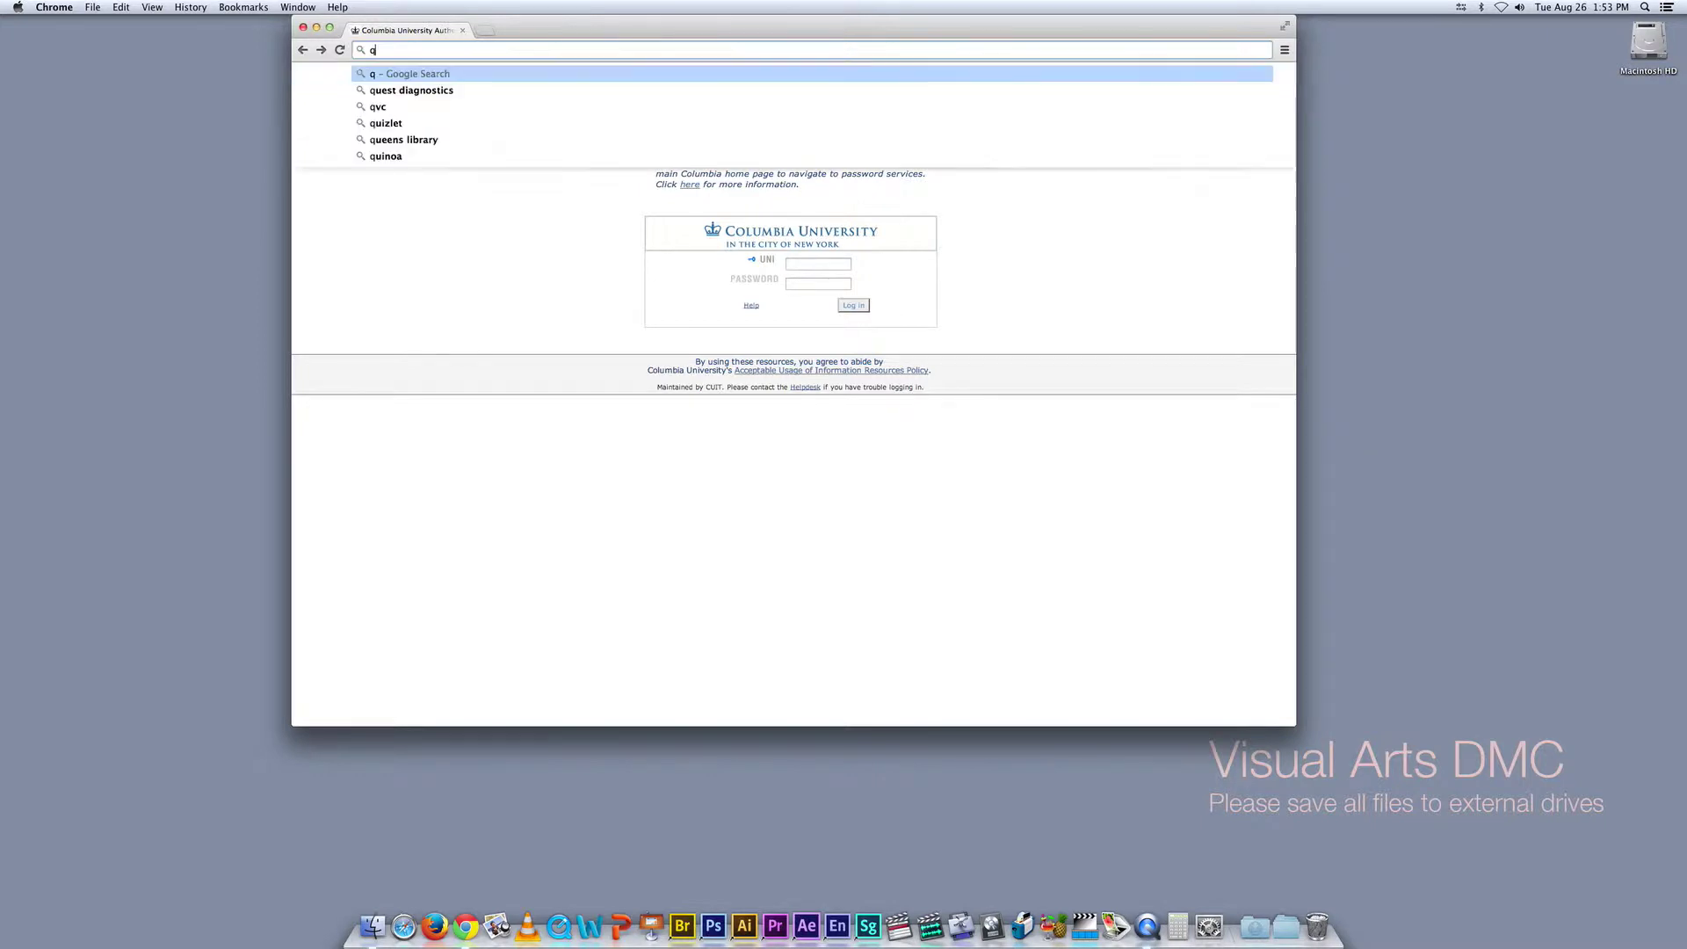
pyautogui.write('w')
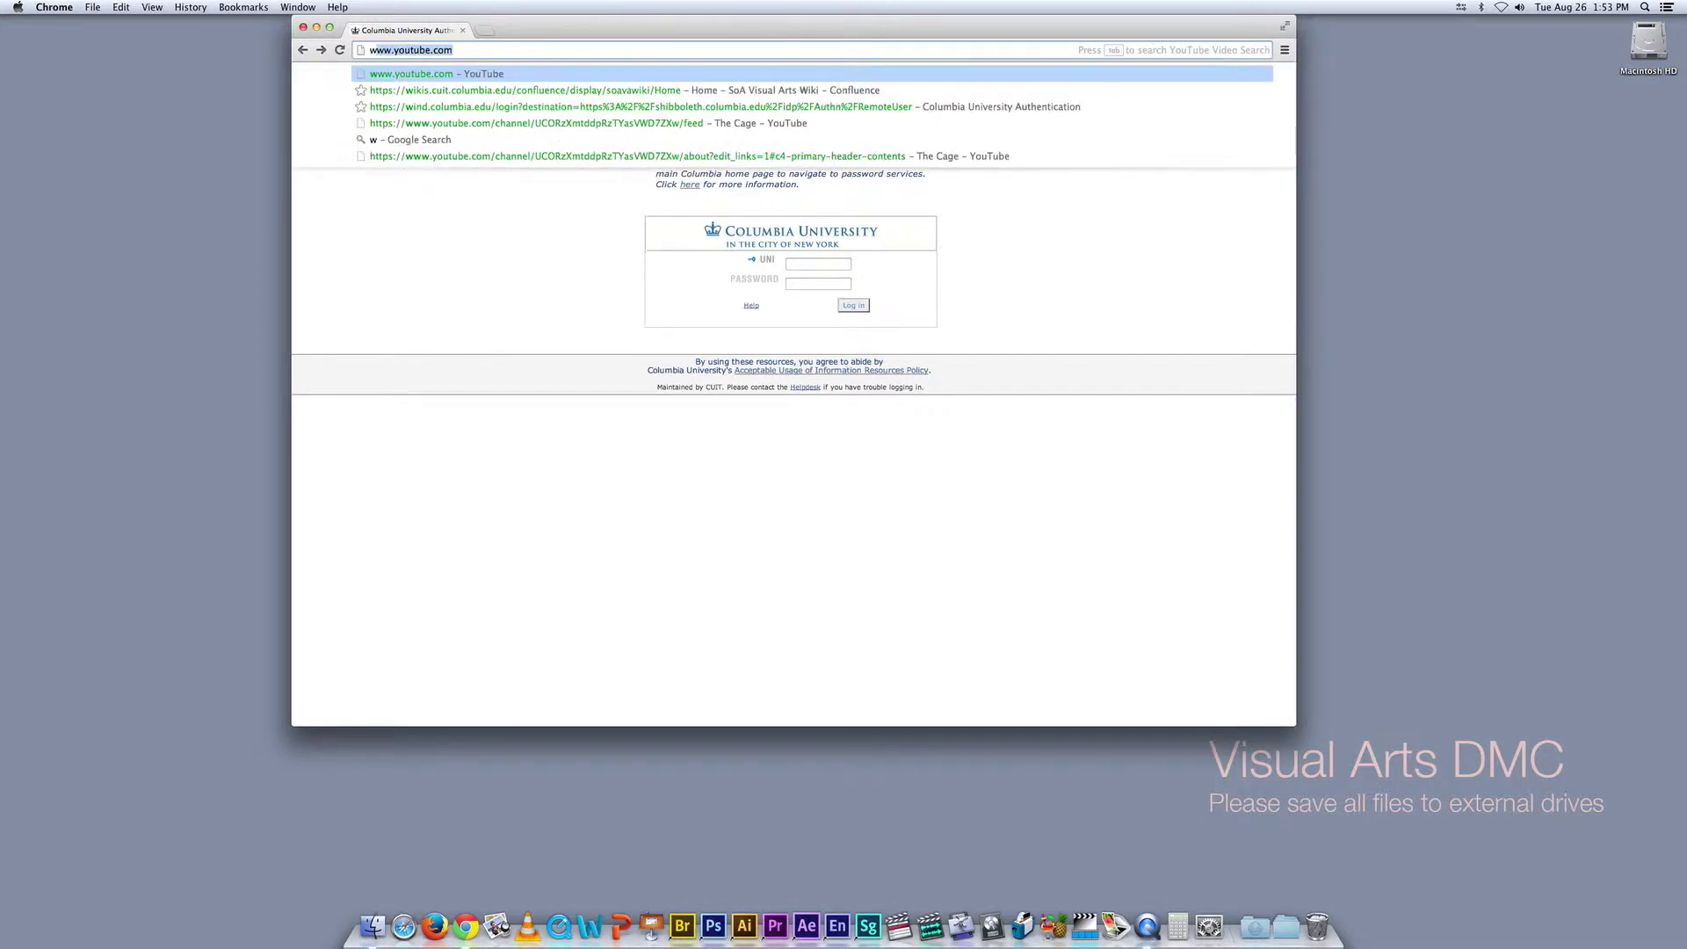
pyautogui.write('co')
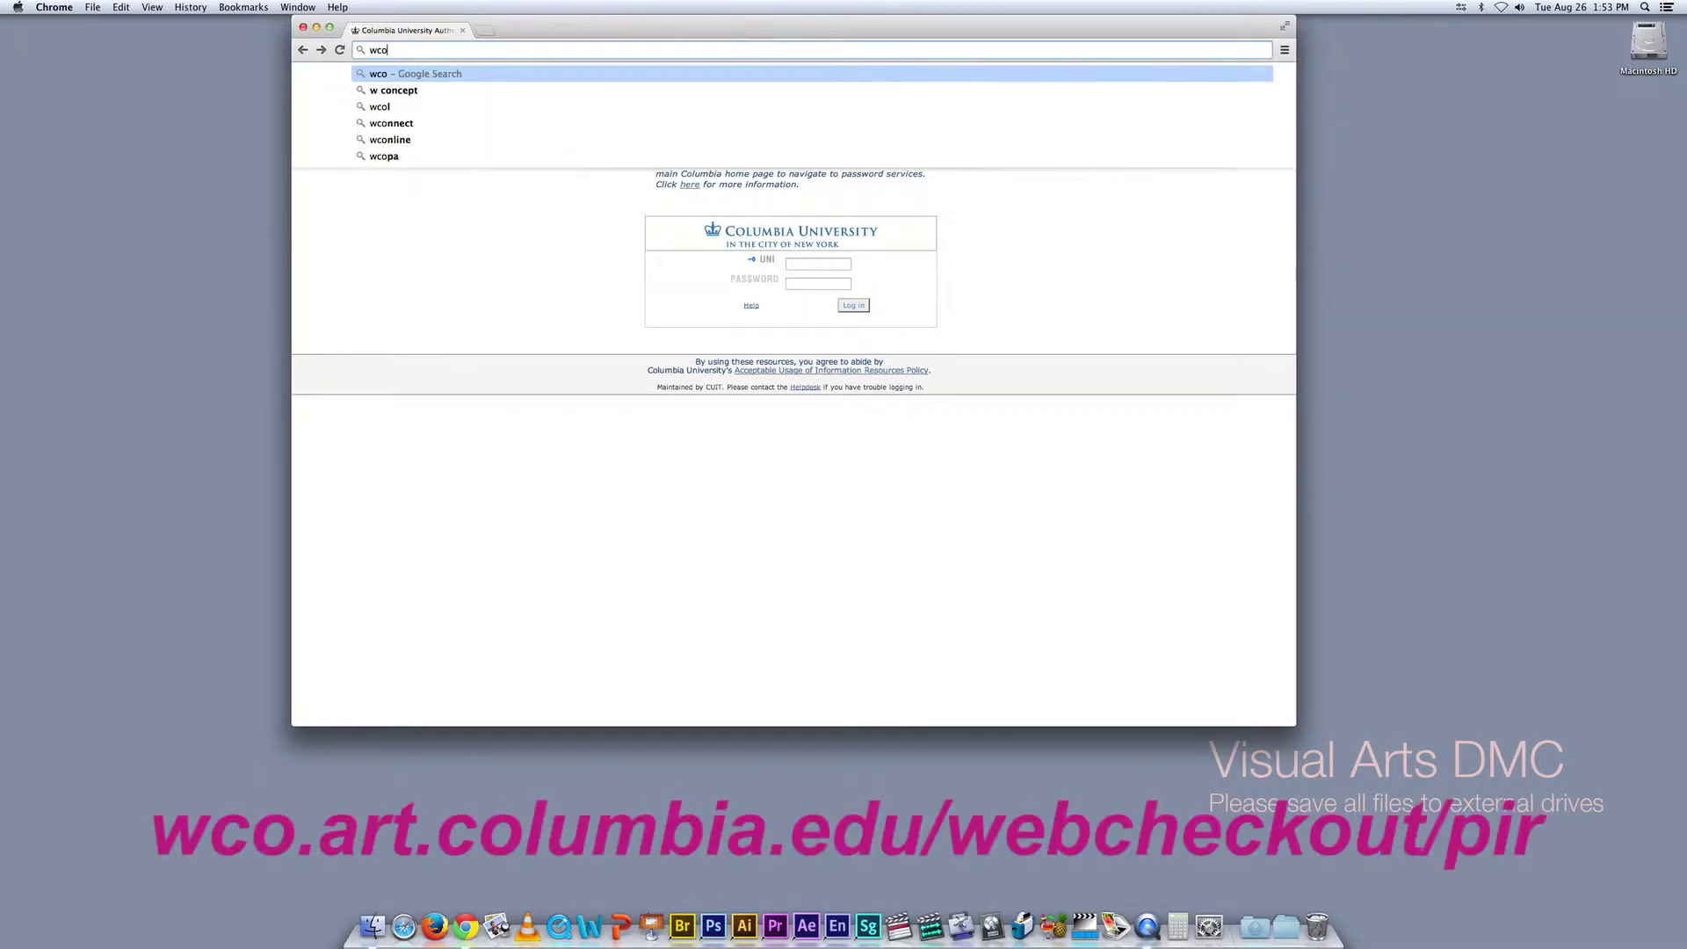
pyautogui.write('.')
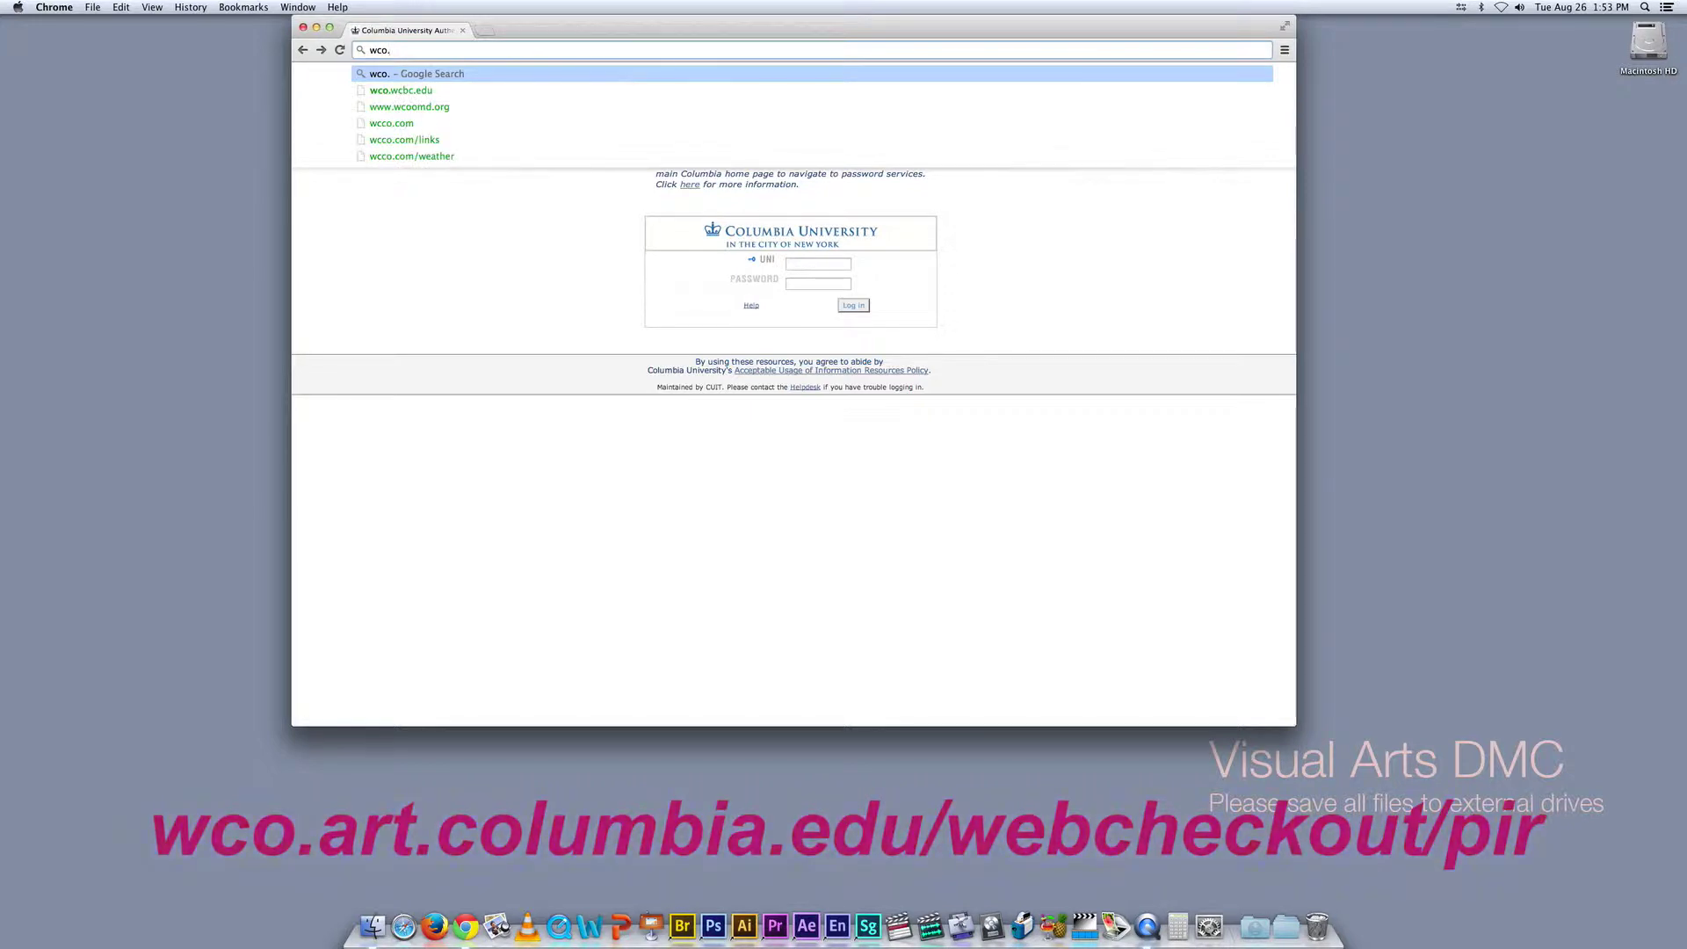
pyautogui.write('art')
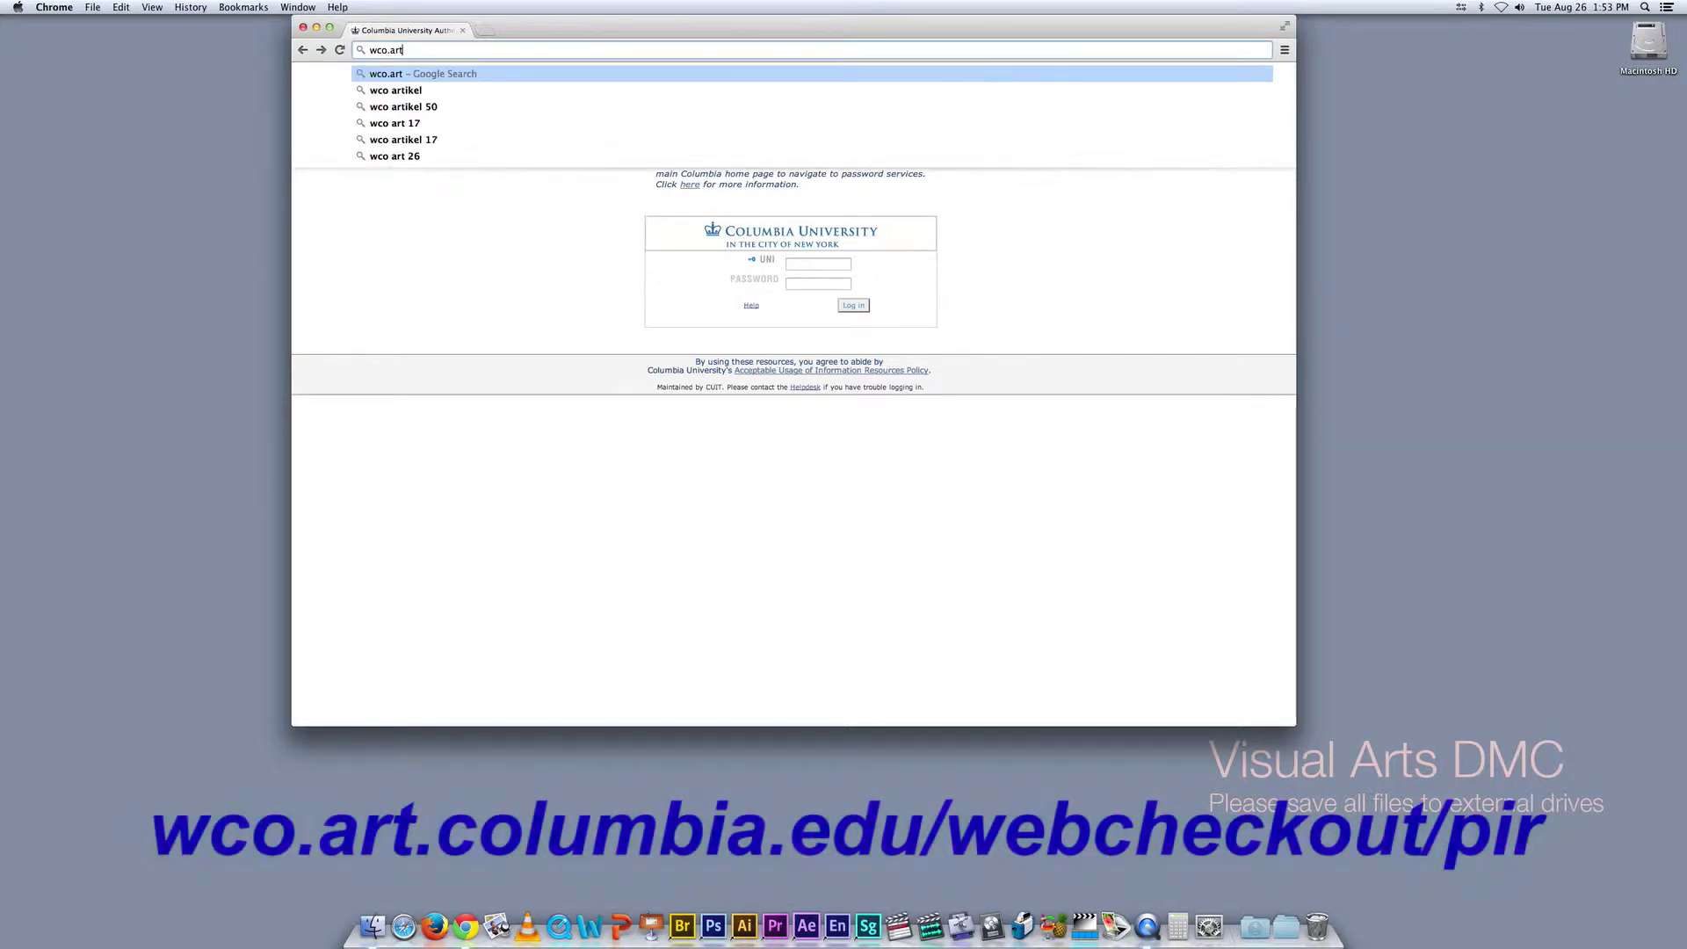
pyautogui.write('.co')
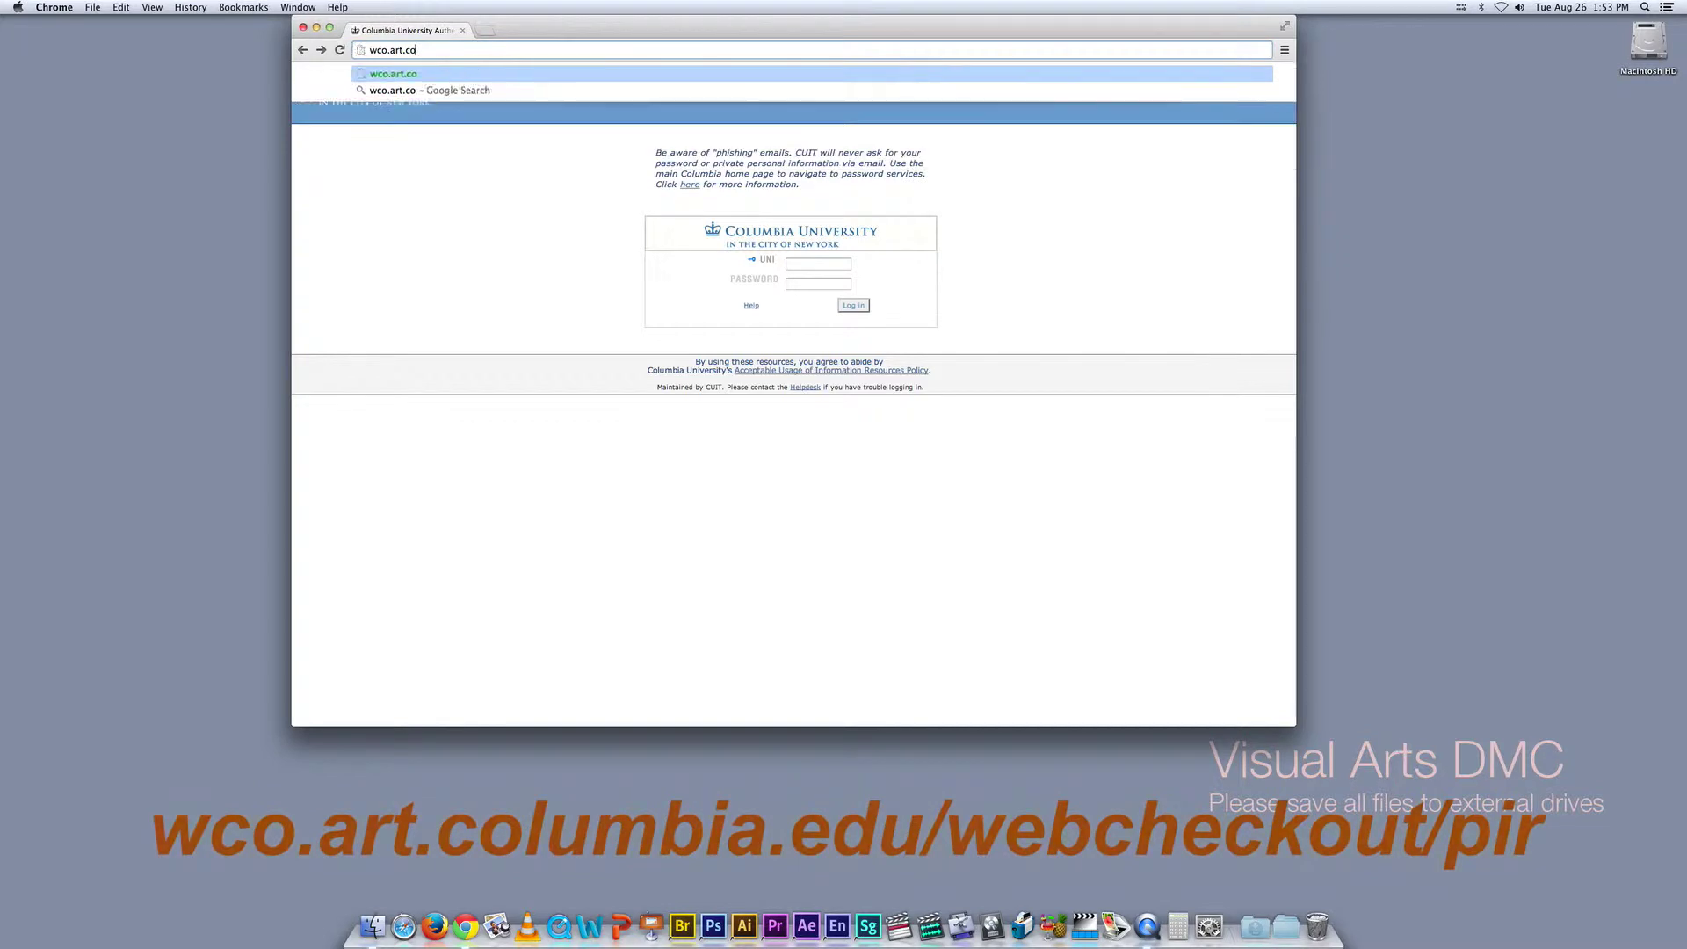
pyautogui.write('lumbia.e')
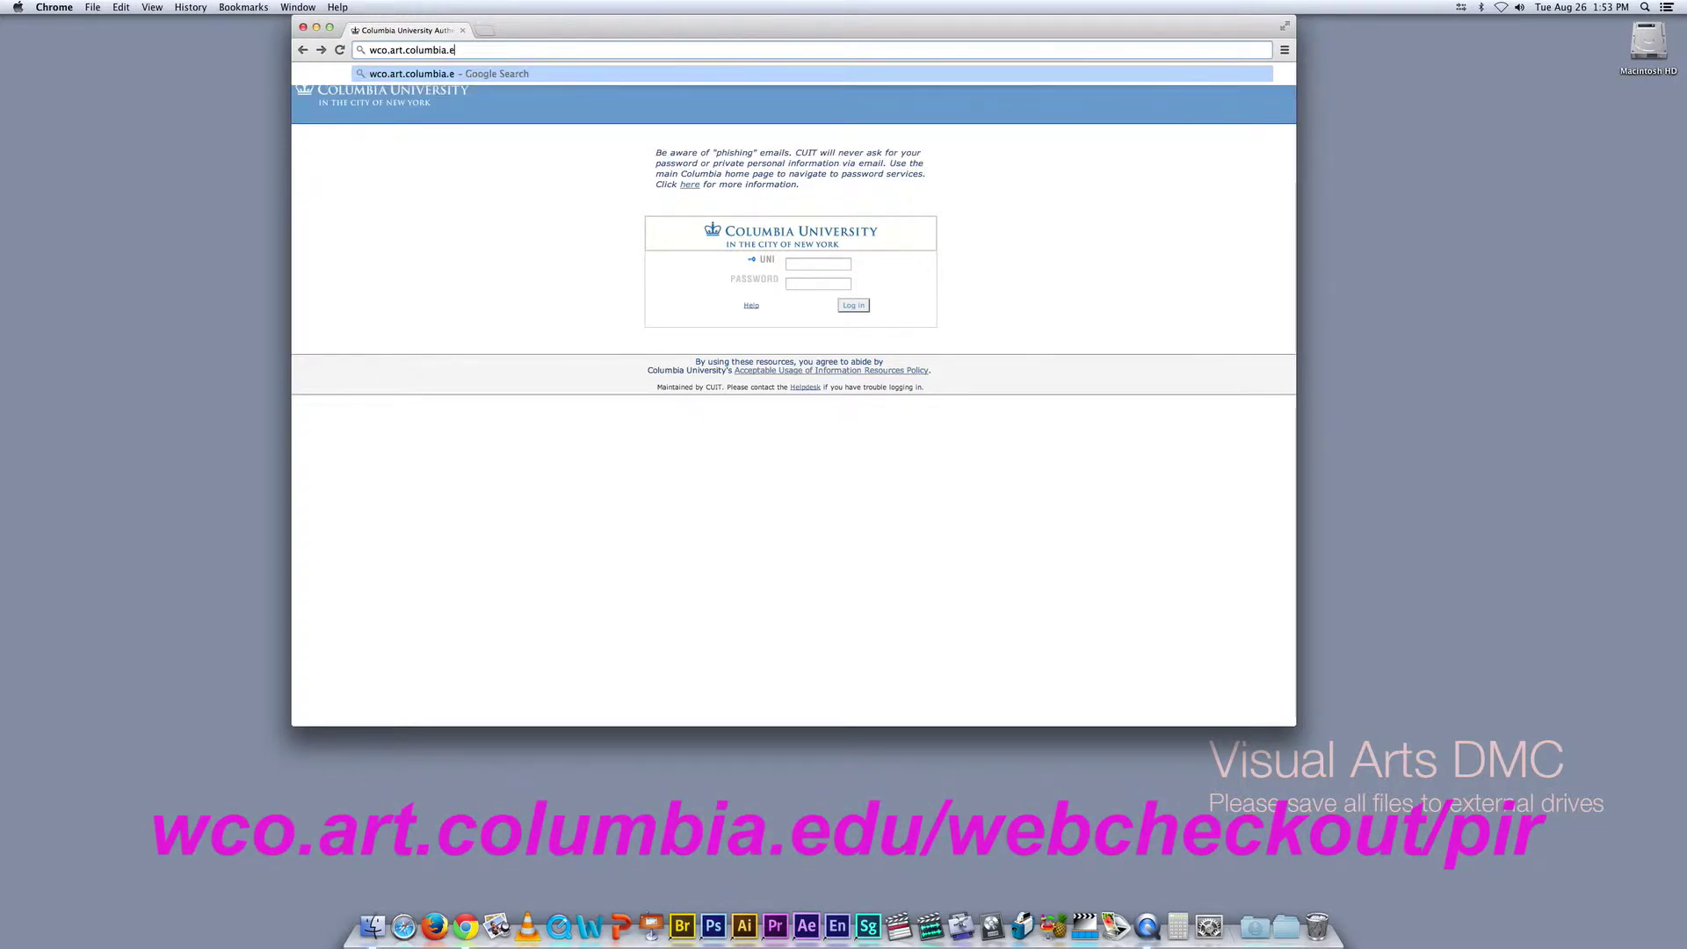
pyautogui.write('du/we')
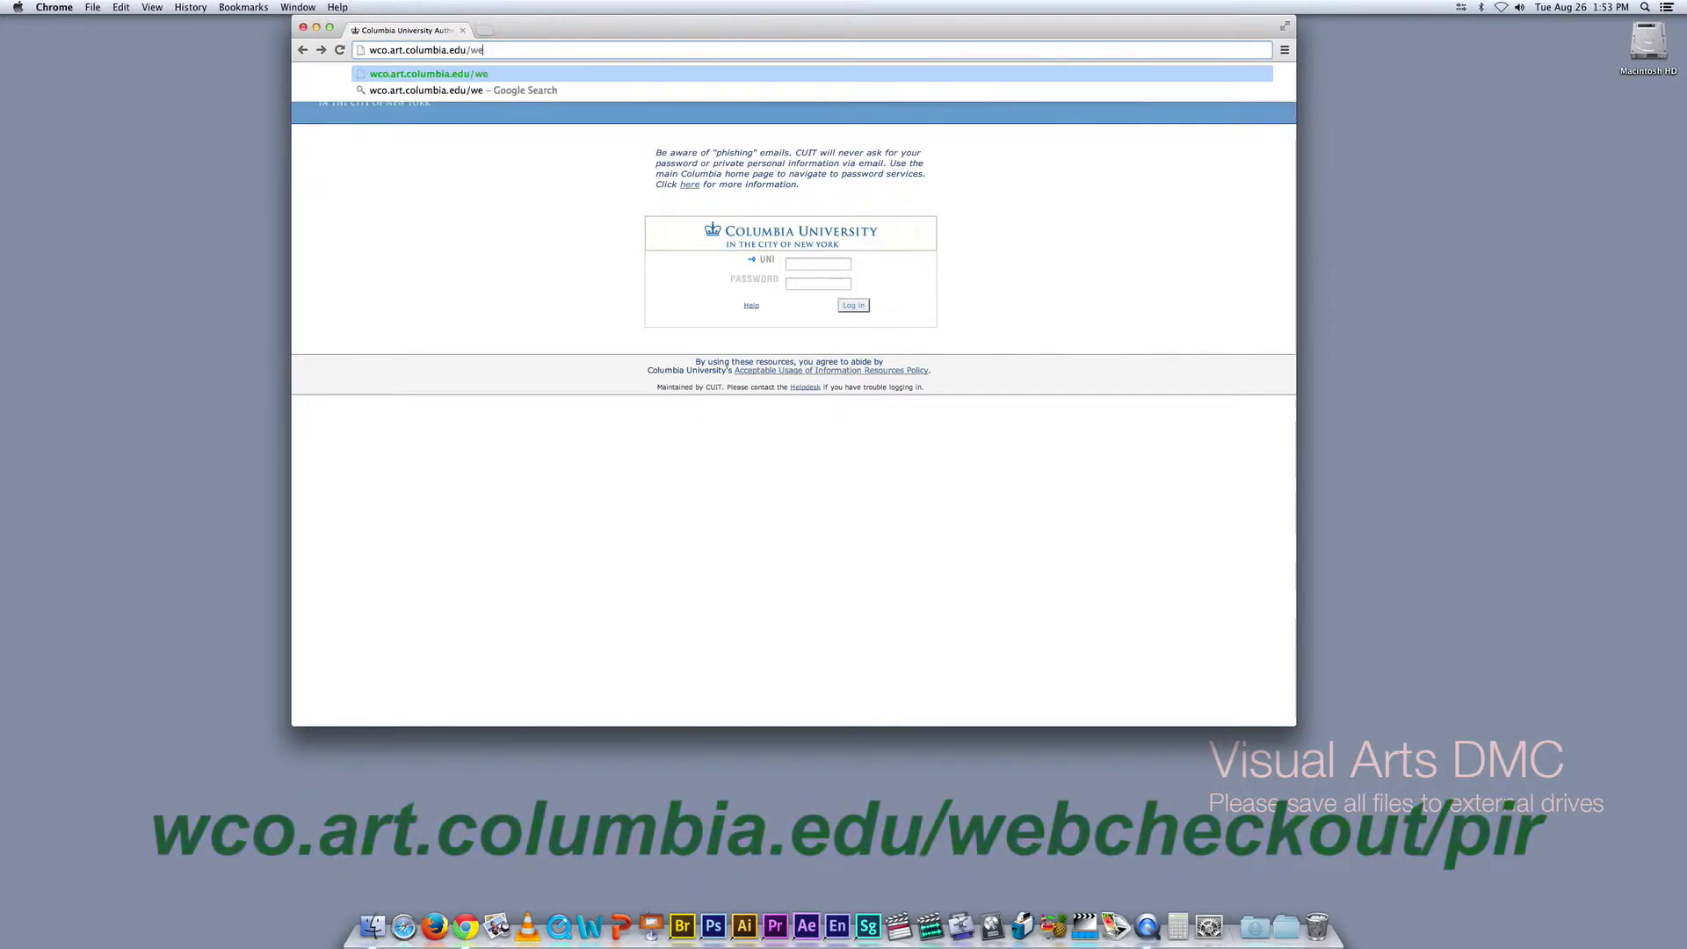
pyautogui.write('bcheckout')
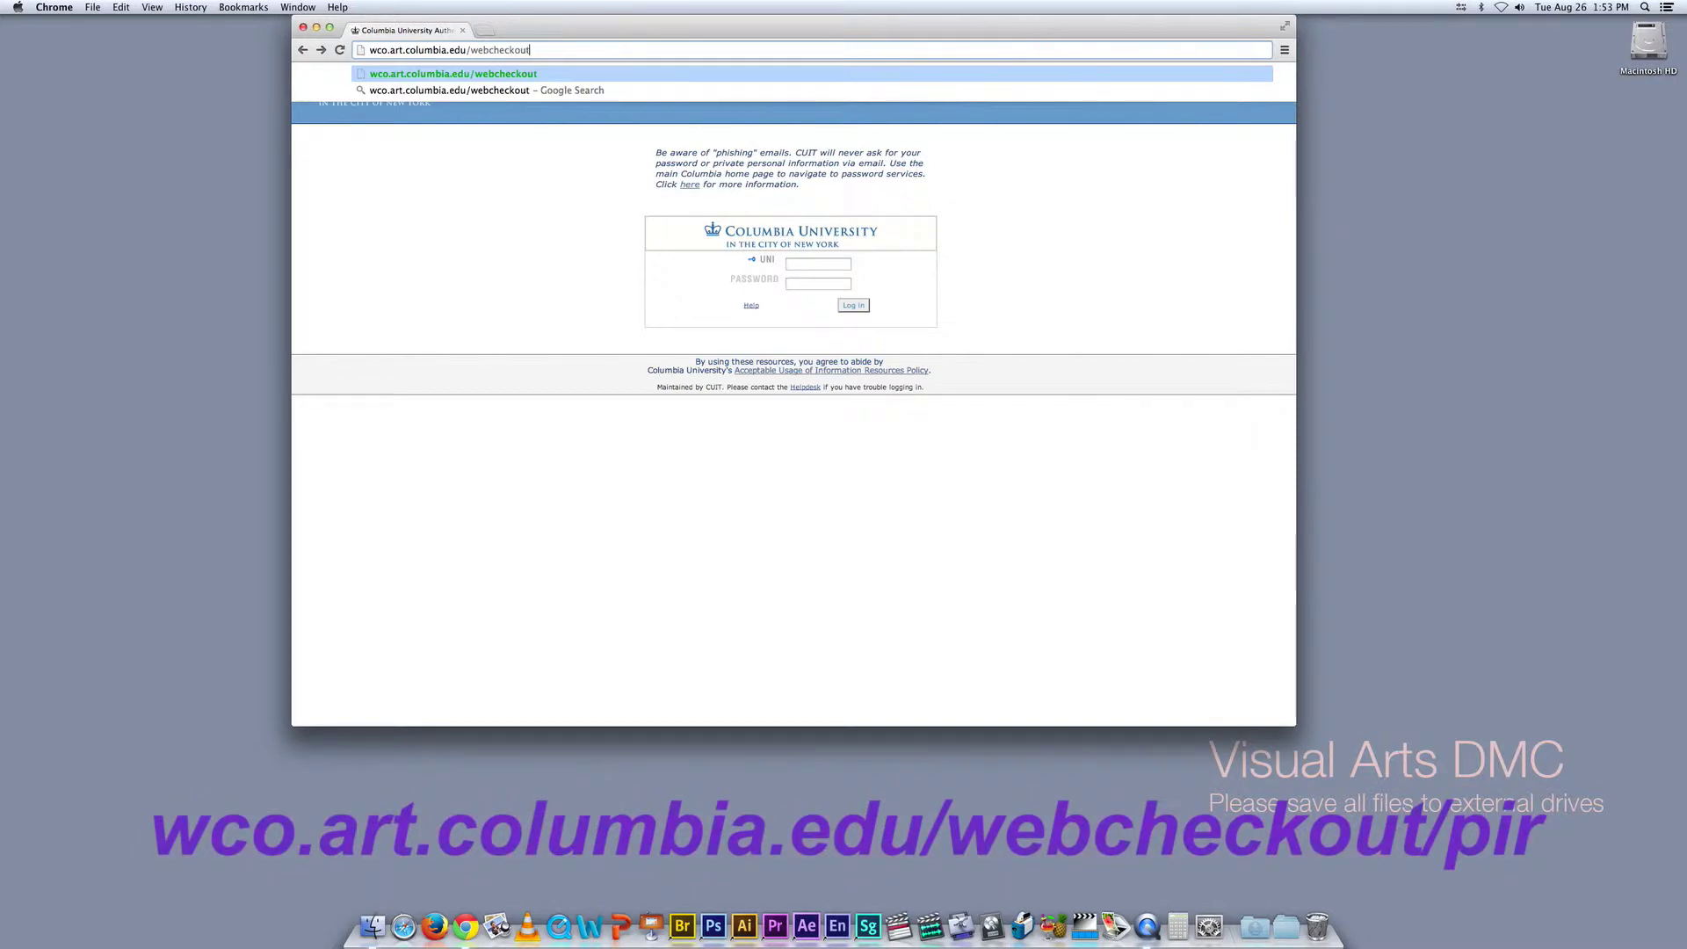
pyautogui.write('/pir')
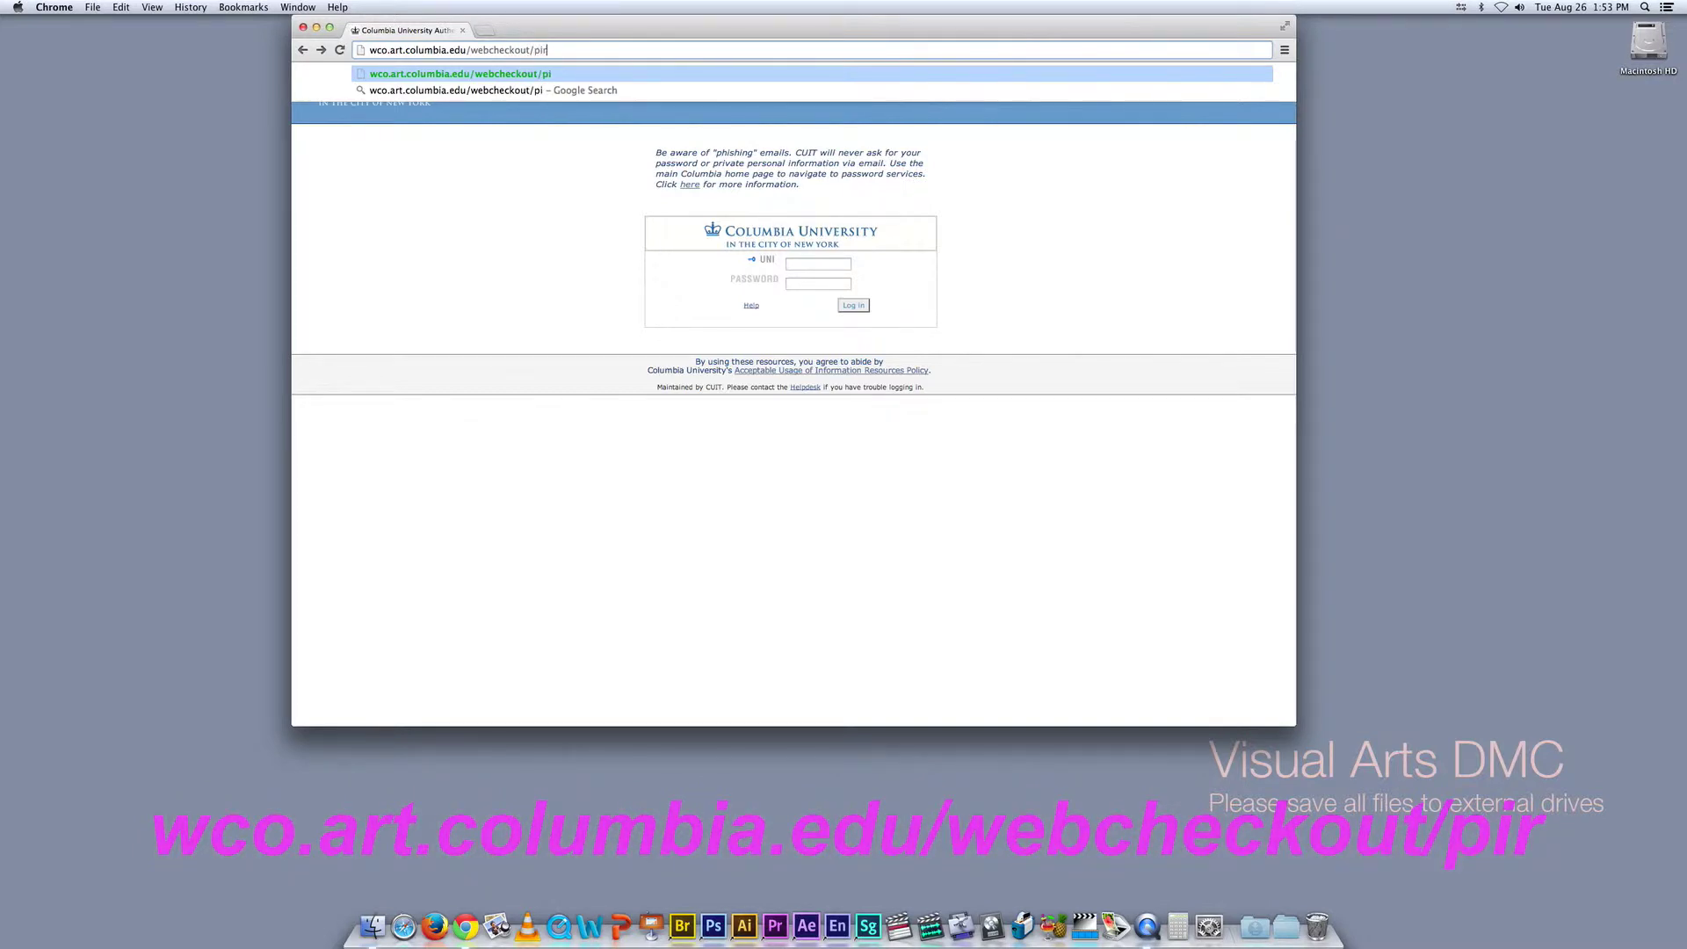
pyautogui.press('Return')
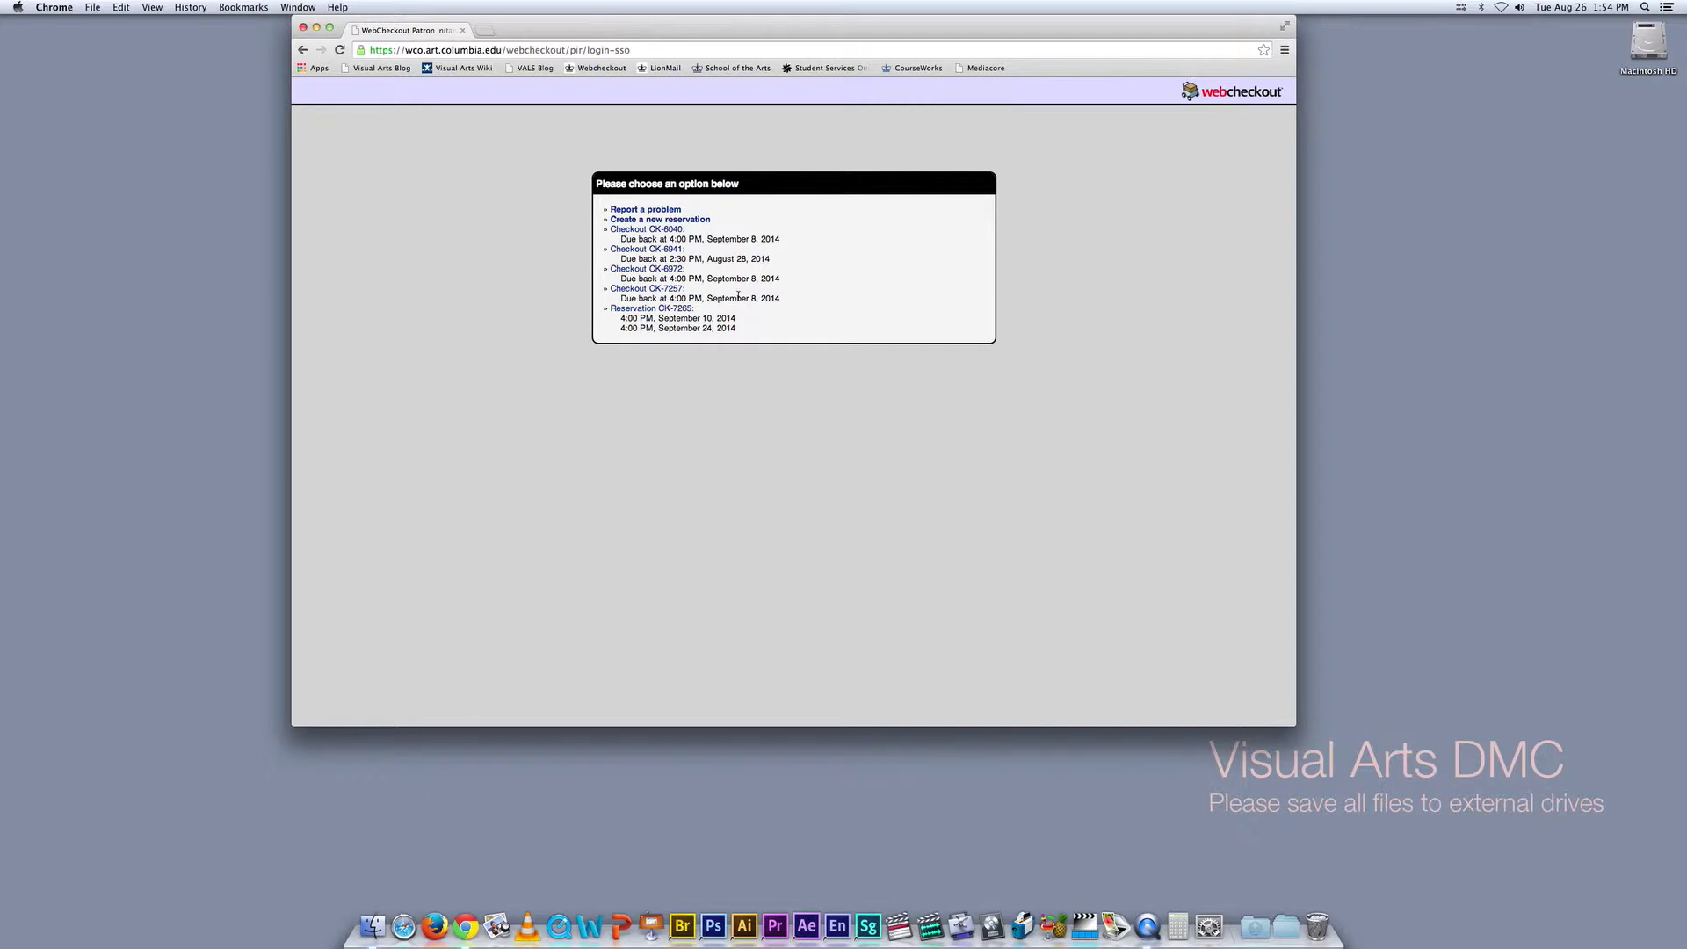
# - Glance at existing reservation CK-7265, then begin creating a new reservation
pyautogui.moveTo(599, 307); pyautogui.dragTo(779, 340)
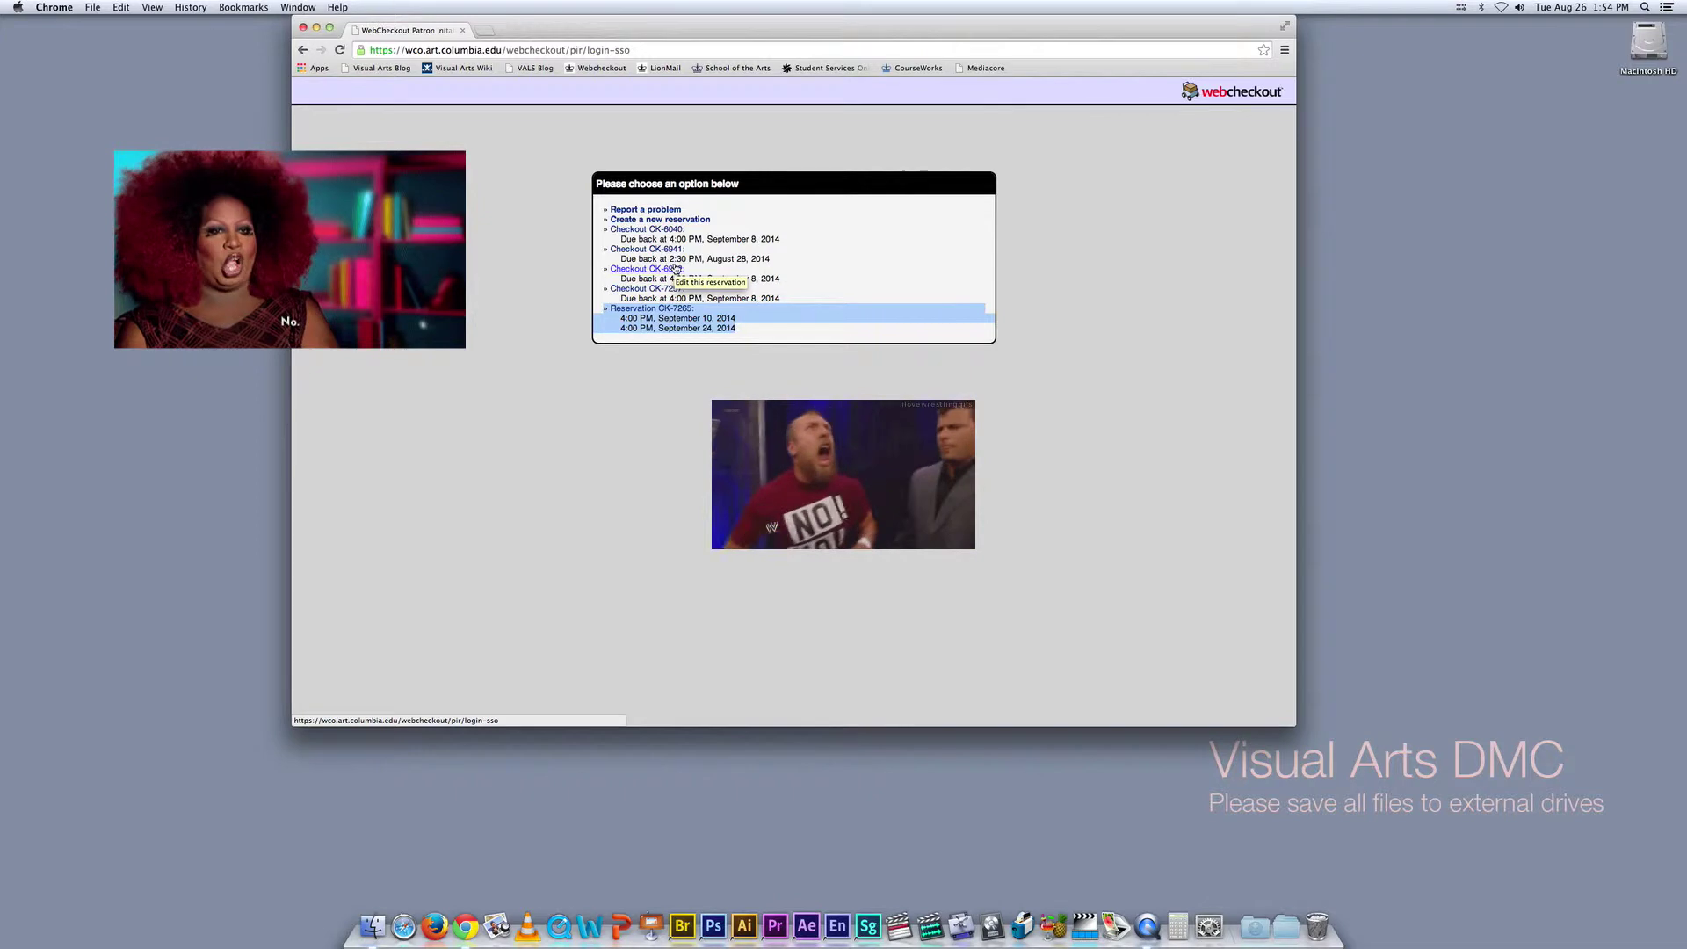
pyautogui.click(753, 230)
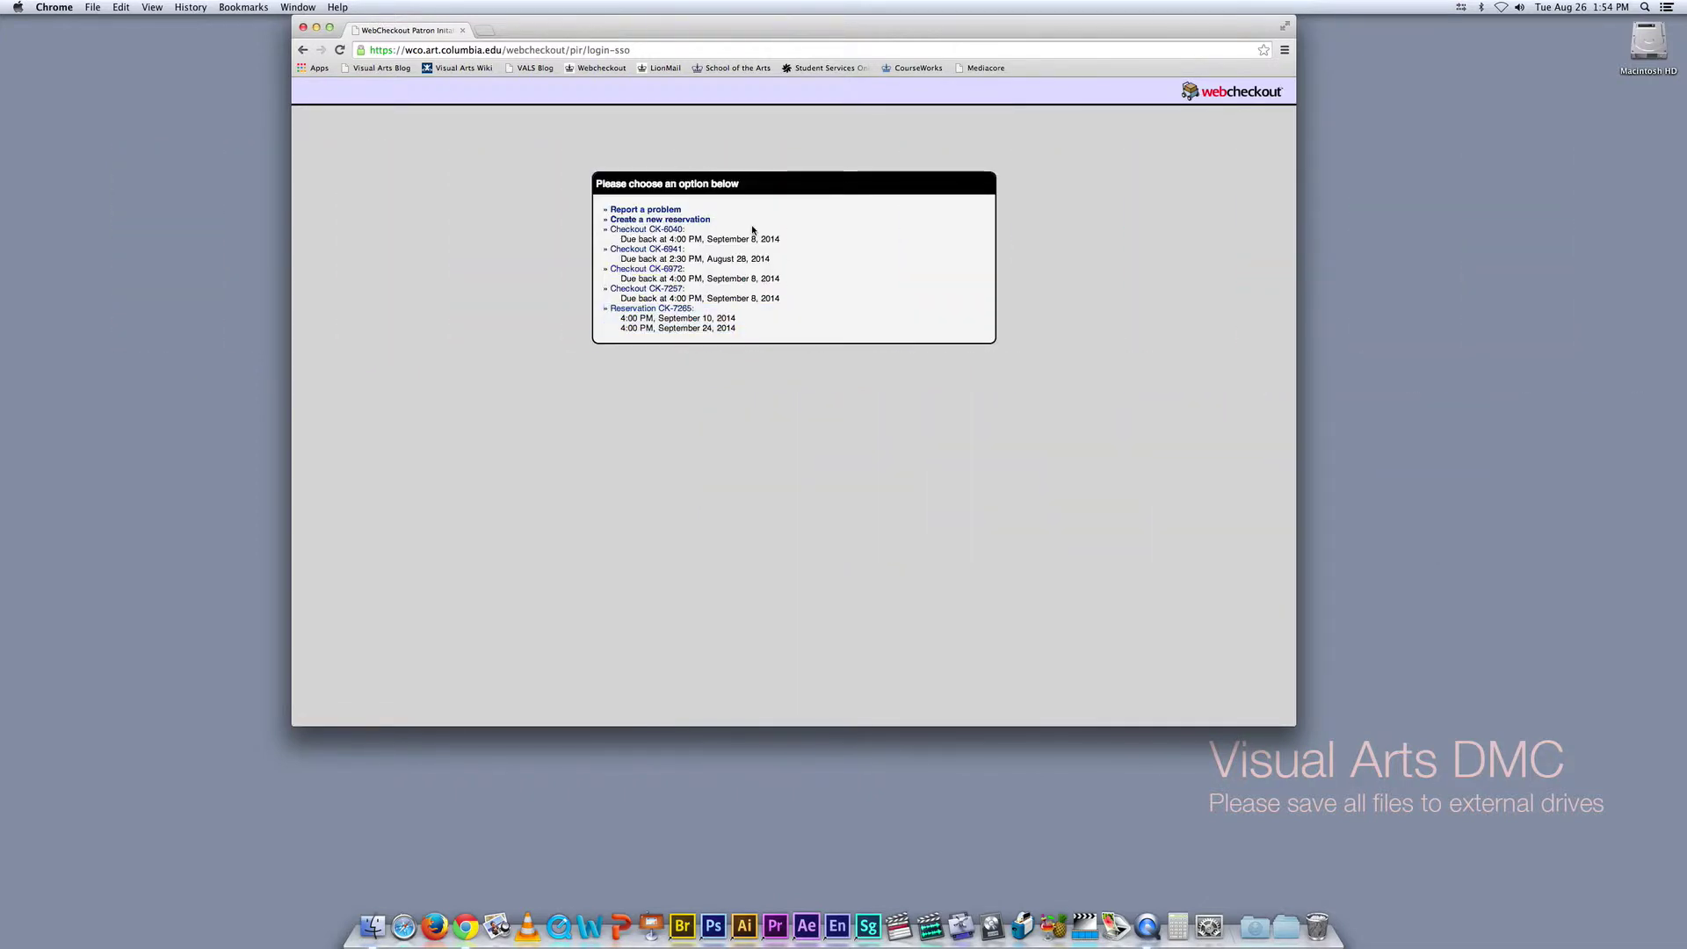
pyautogui.click(703, 221)
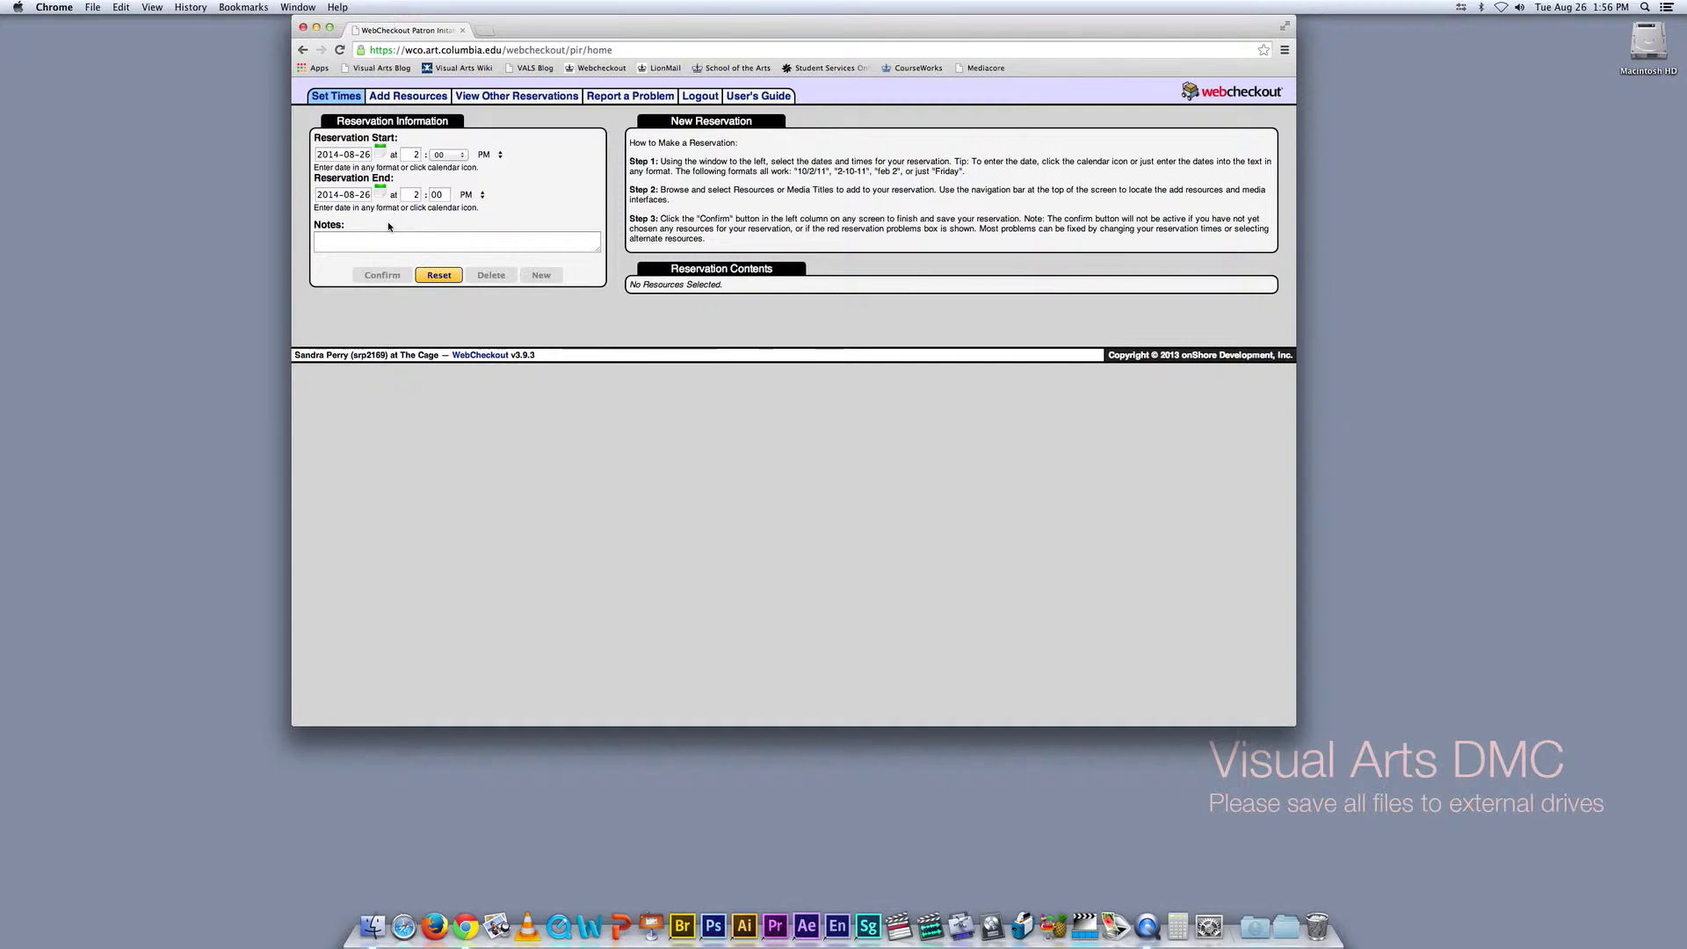
# - Set the reservation start to 4:00 PM on September 10, 2014
pyautogui.click(378, 150)
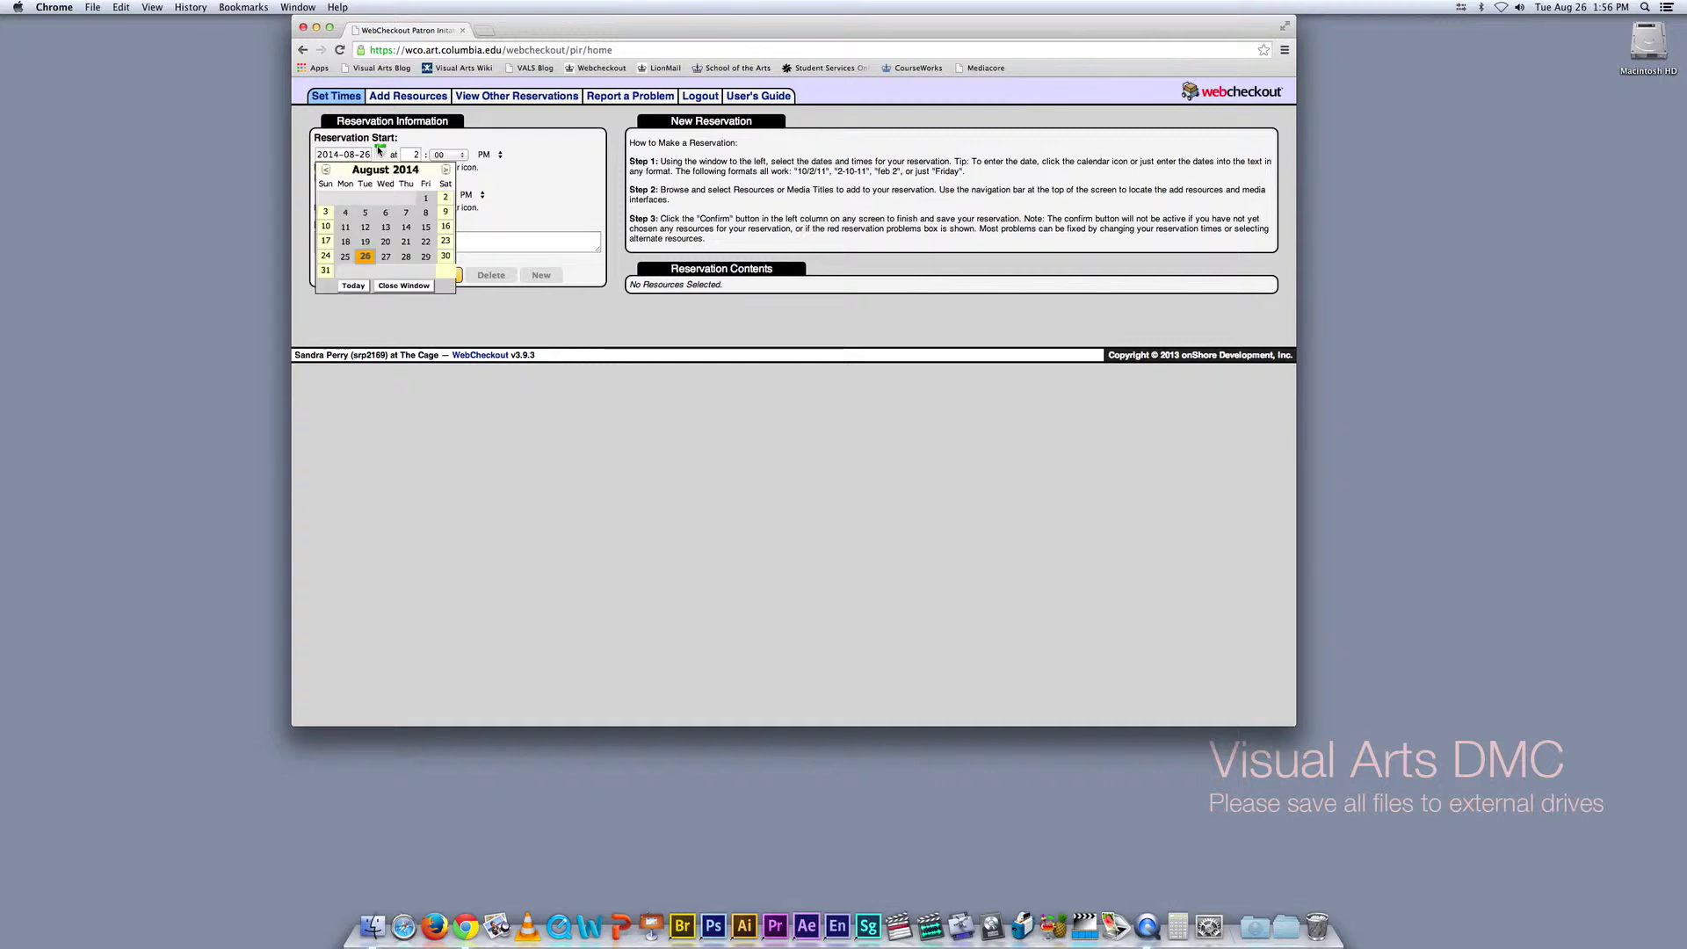
pyautogui.click(447, 171)
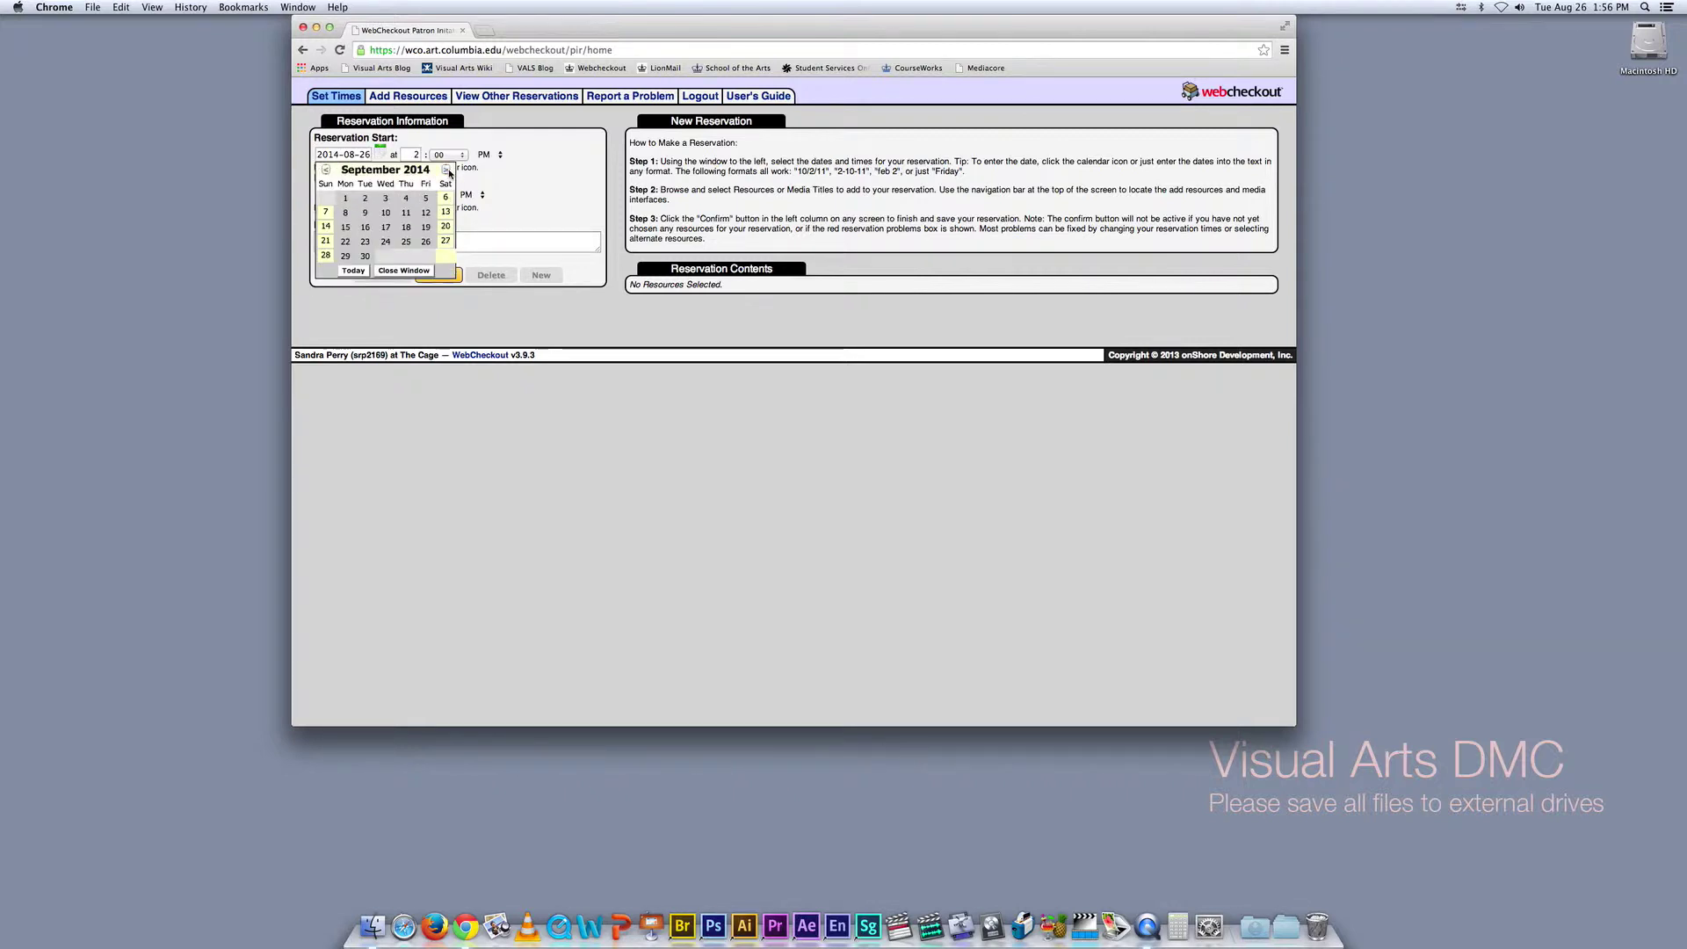
pyautogui.click(387, 216)
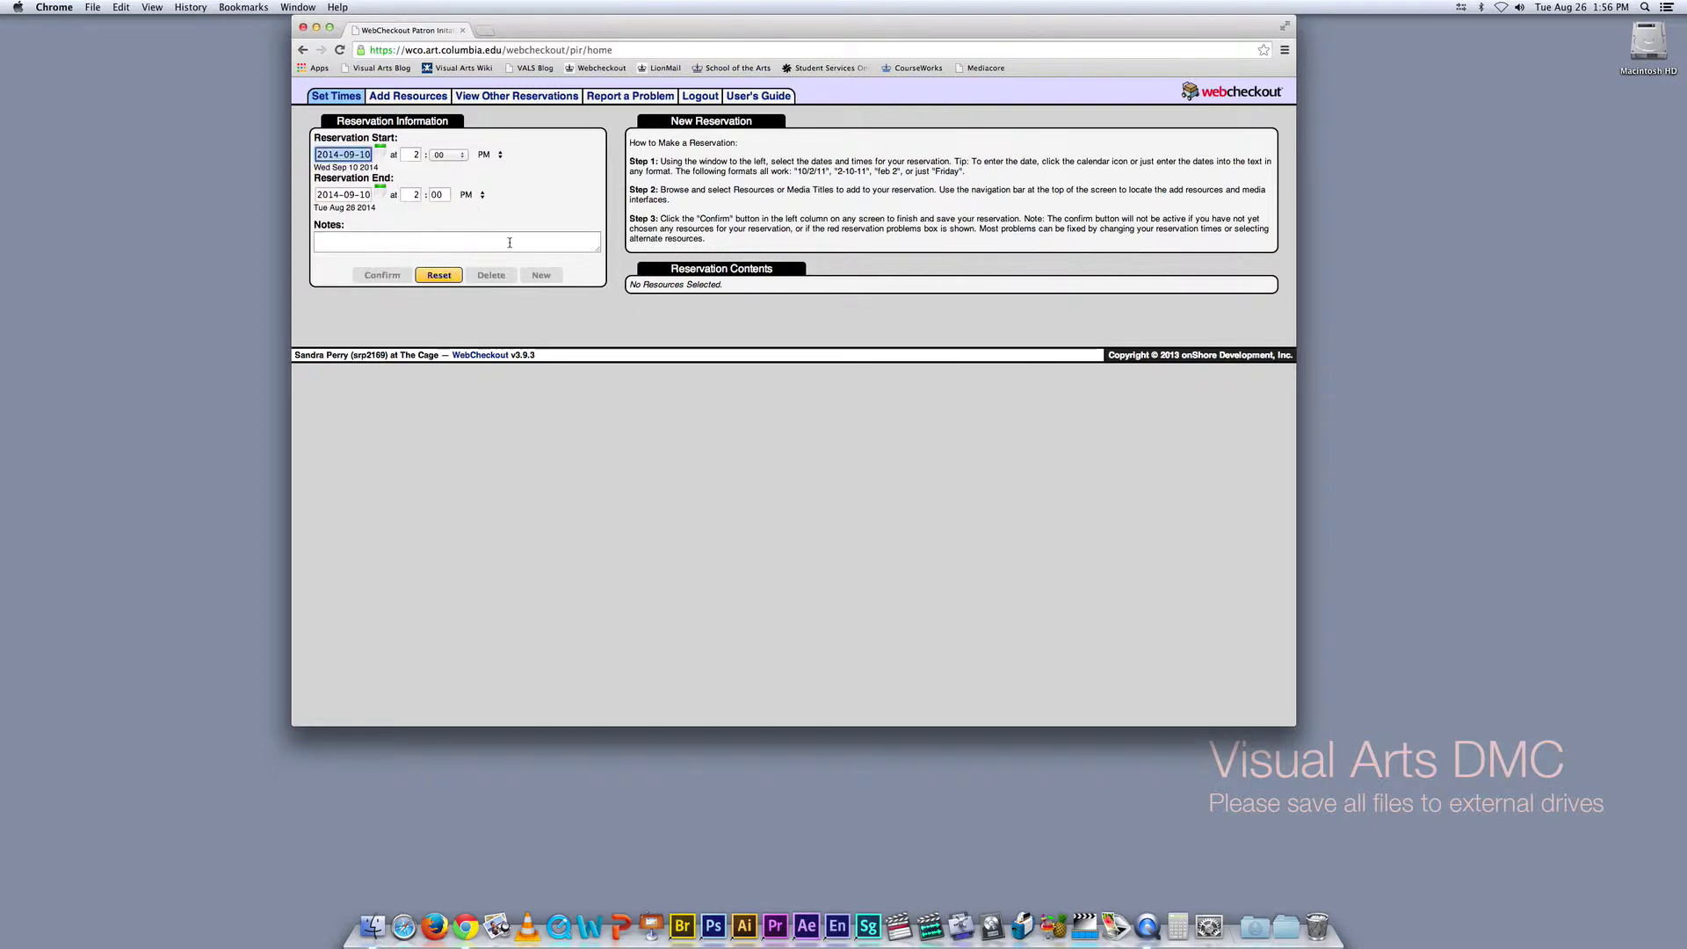
pyautogui.click(415, 155)
pyautogui.write('4')
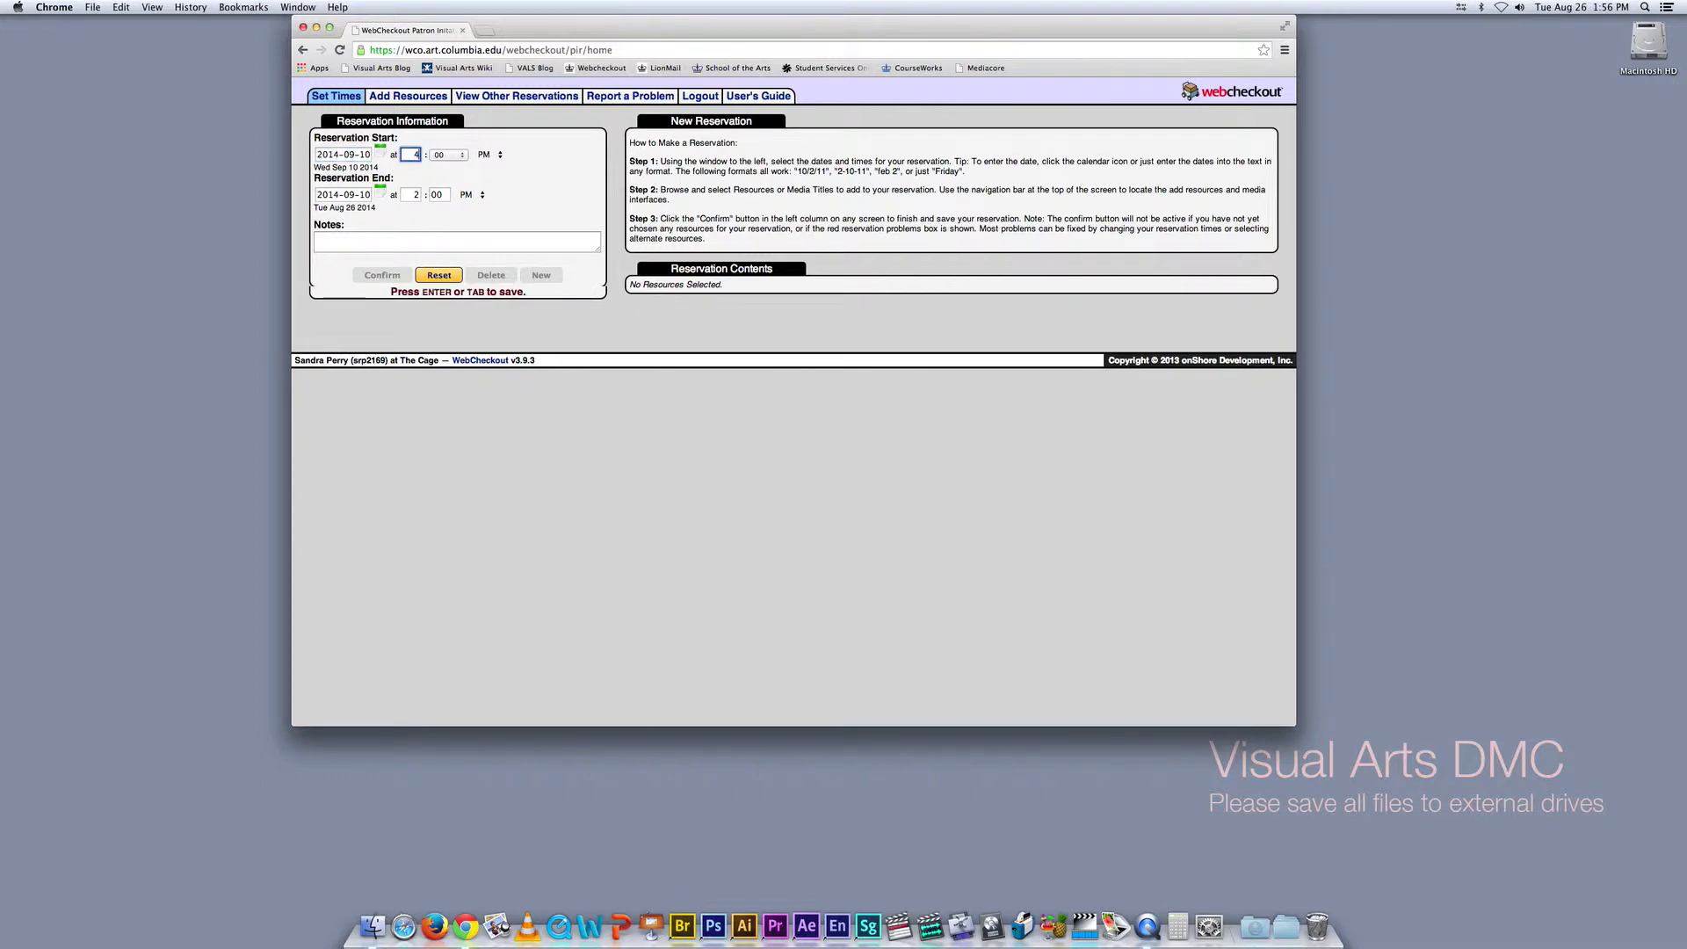
pyautogui.press('Return')
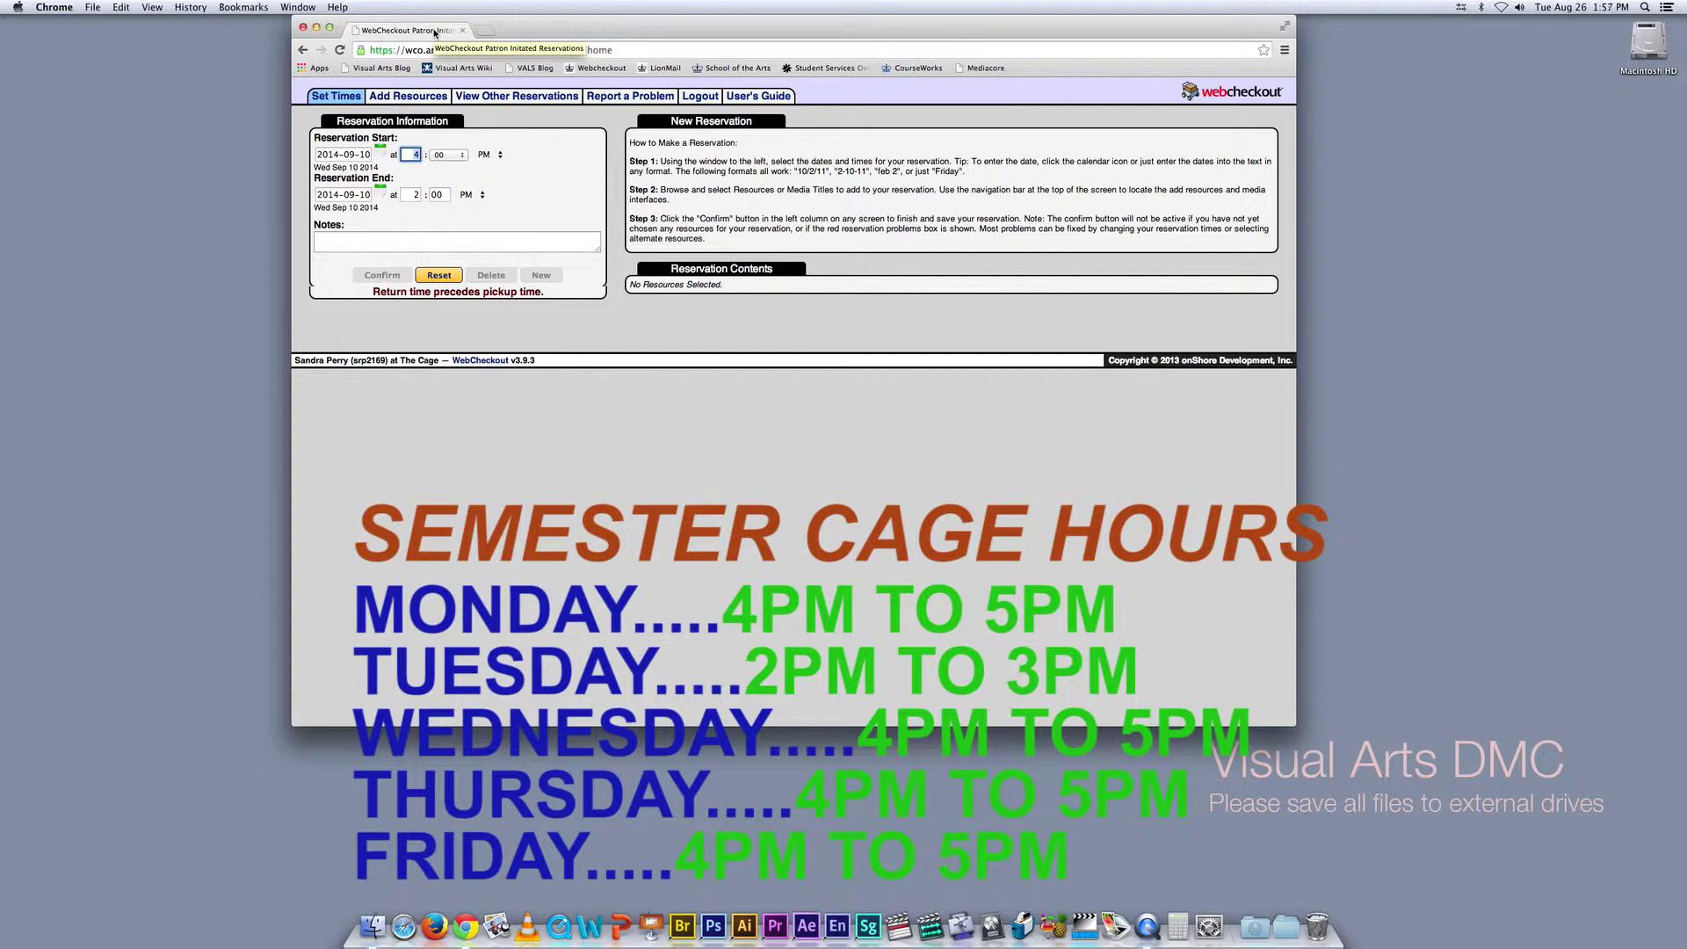
# - Set the reservation end to 4:00 PM on September 24, 2014
pyautogui.click(360, 155)
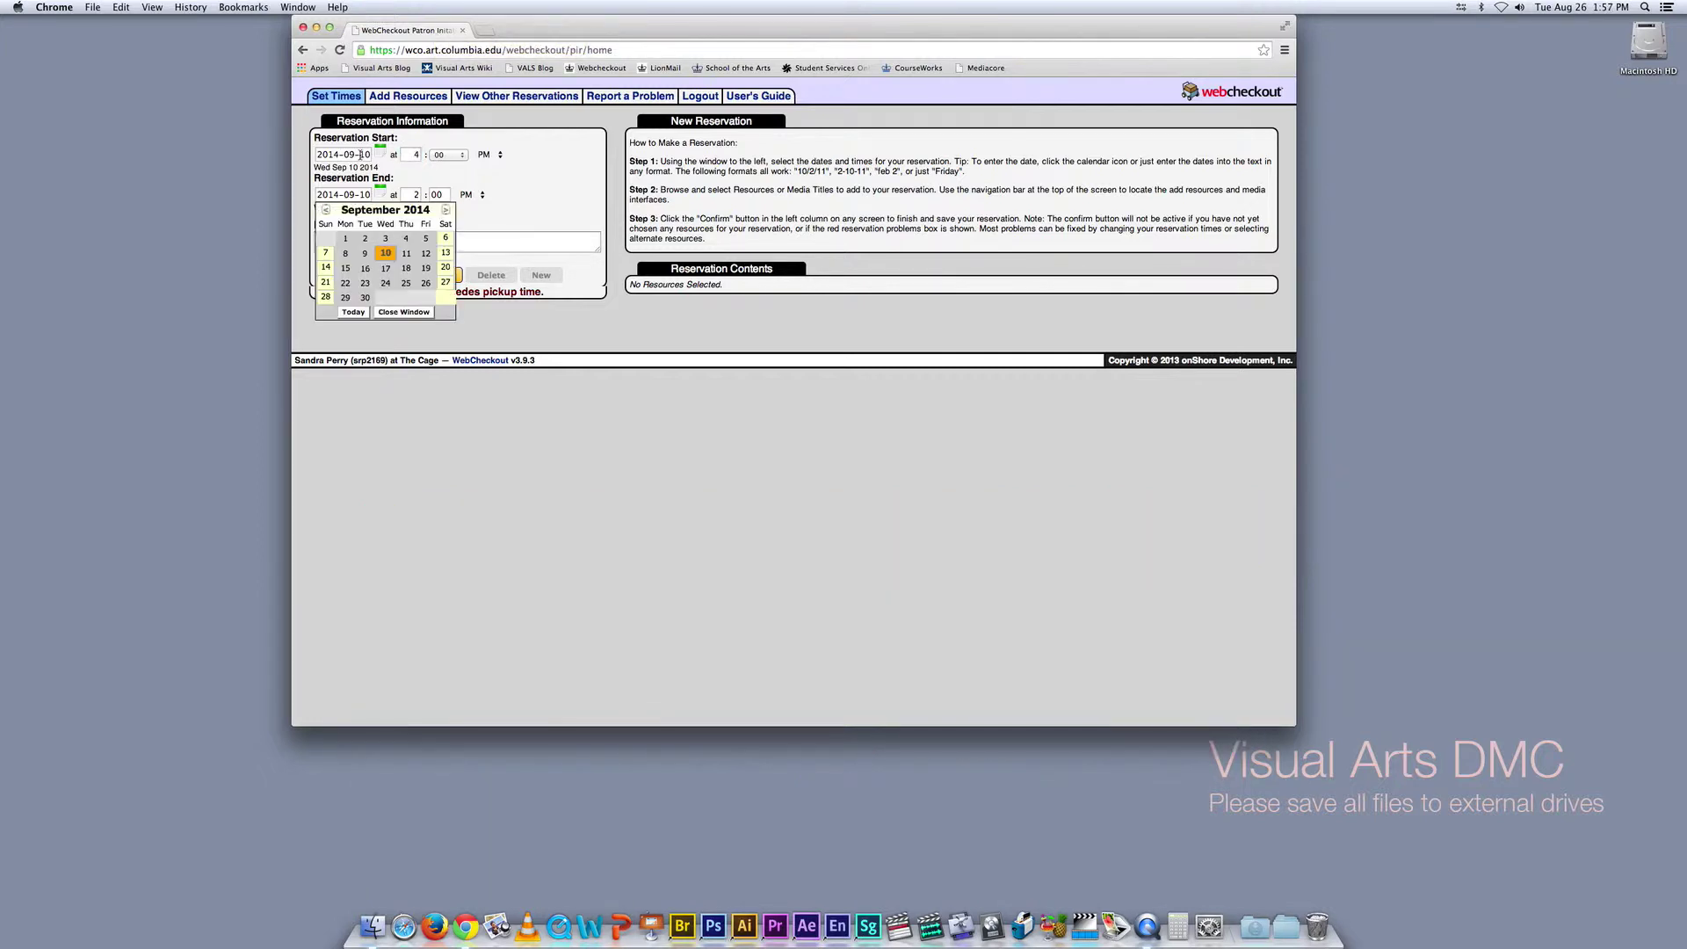
pyautogui.click(386, 283)
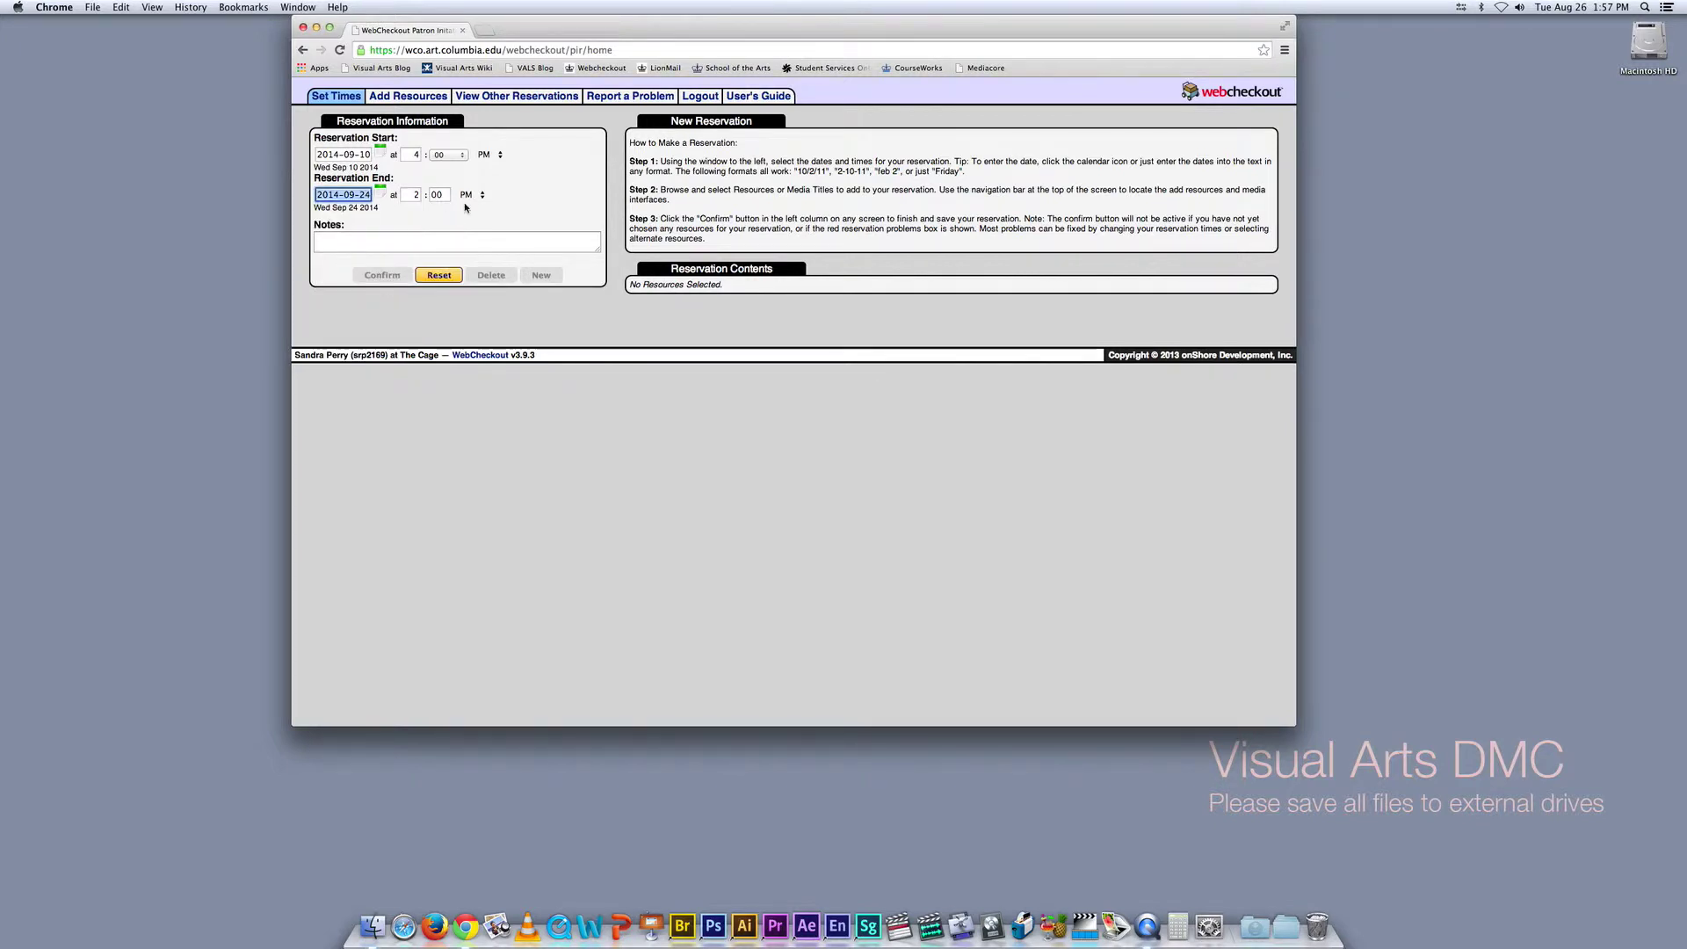
pyautogui.click(414, 195)
pyautogui.write('4')
pyautogui.press('Return')
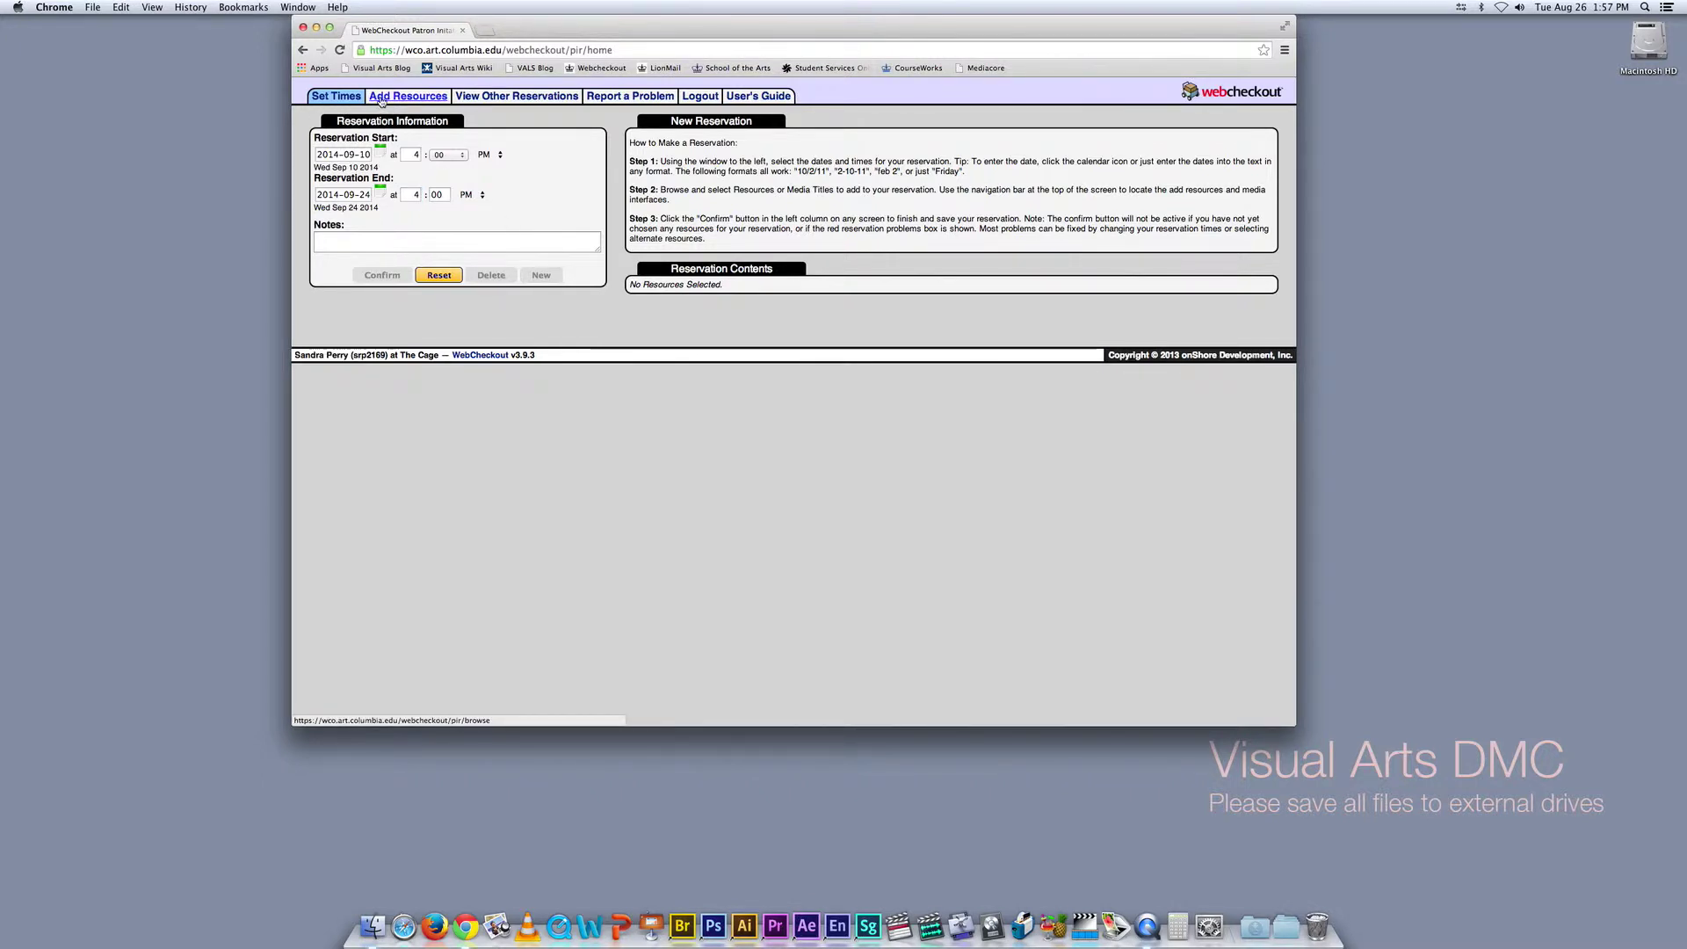
pyautogui.click(414, 98)
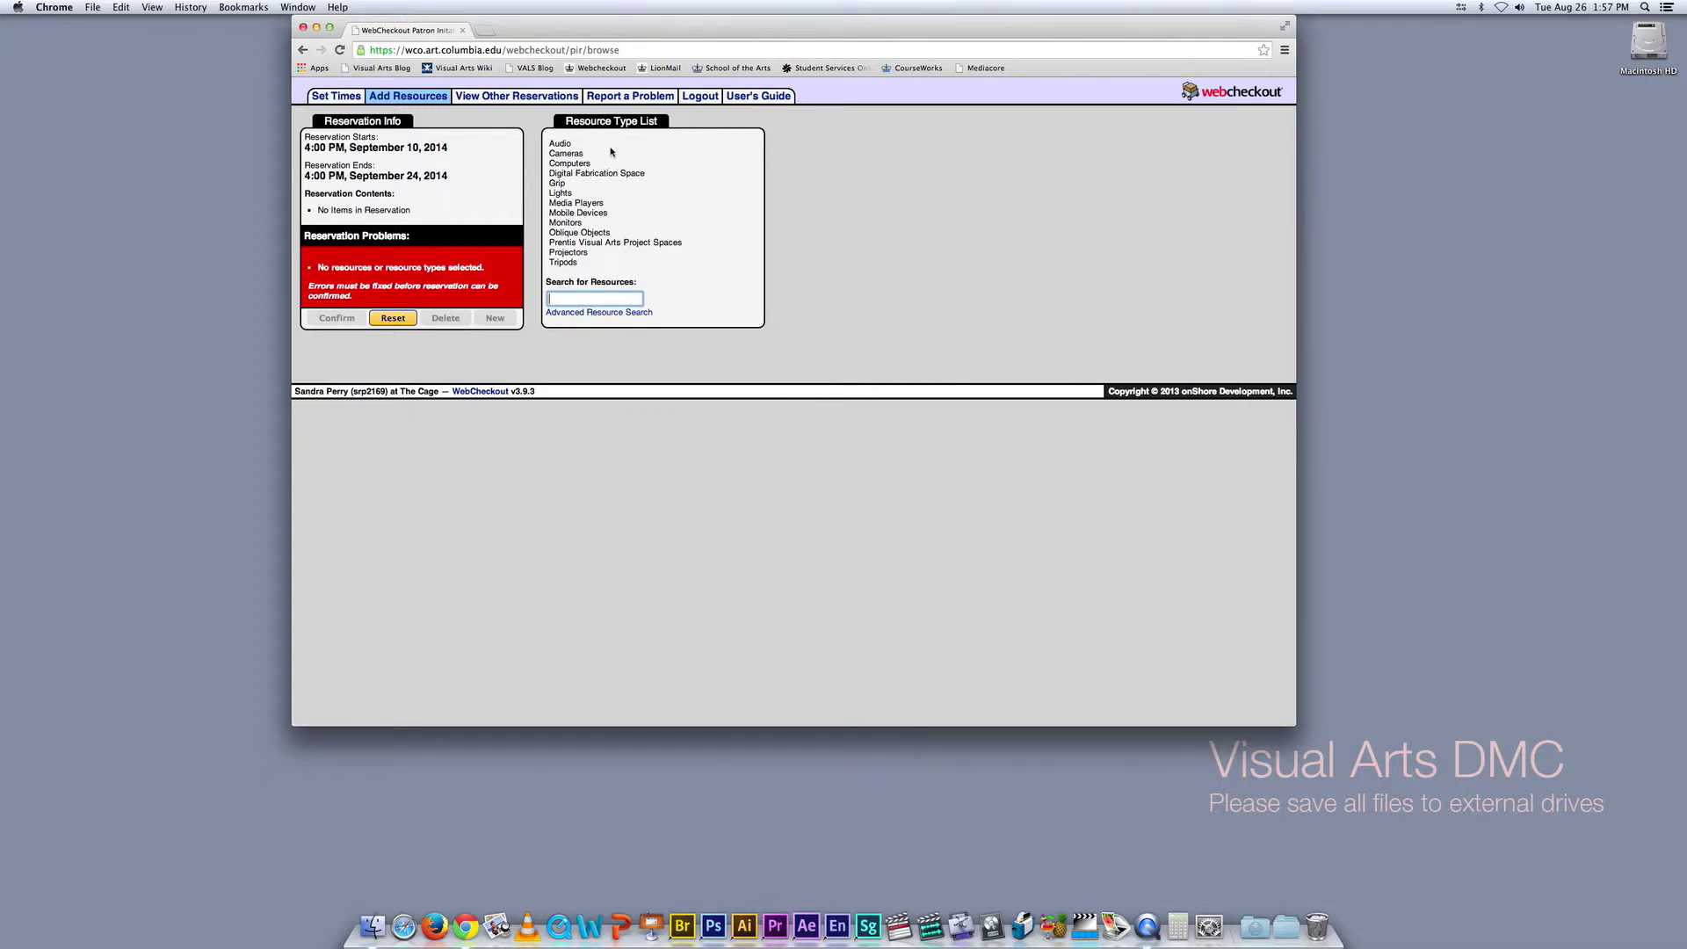
# - Browse Audio > Audio Interface > Mixer and add Behringer XENYX1204 unit 8-Chan 01
pyautogui.click(561, 144)
pyautogui.click(588, 154)
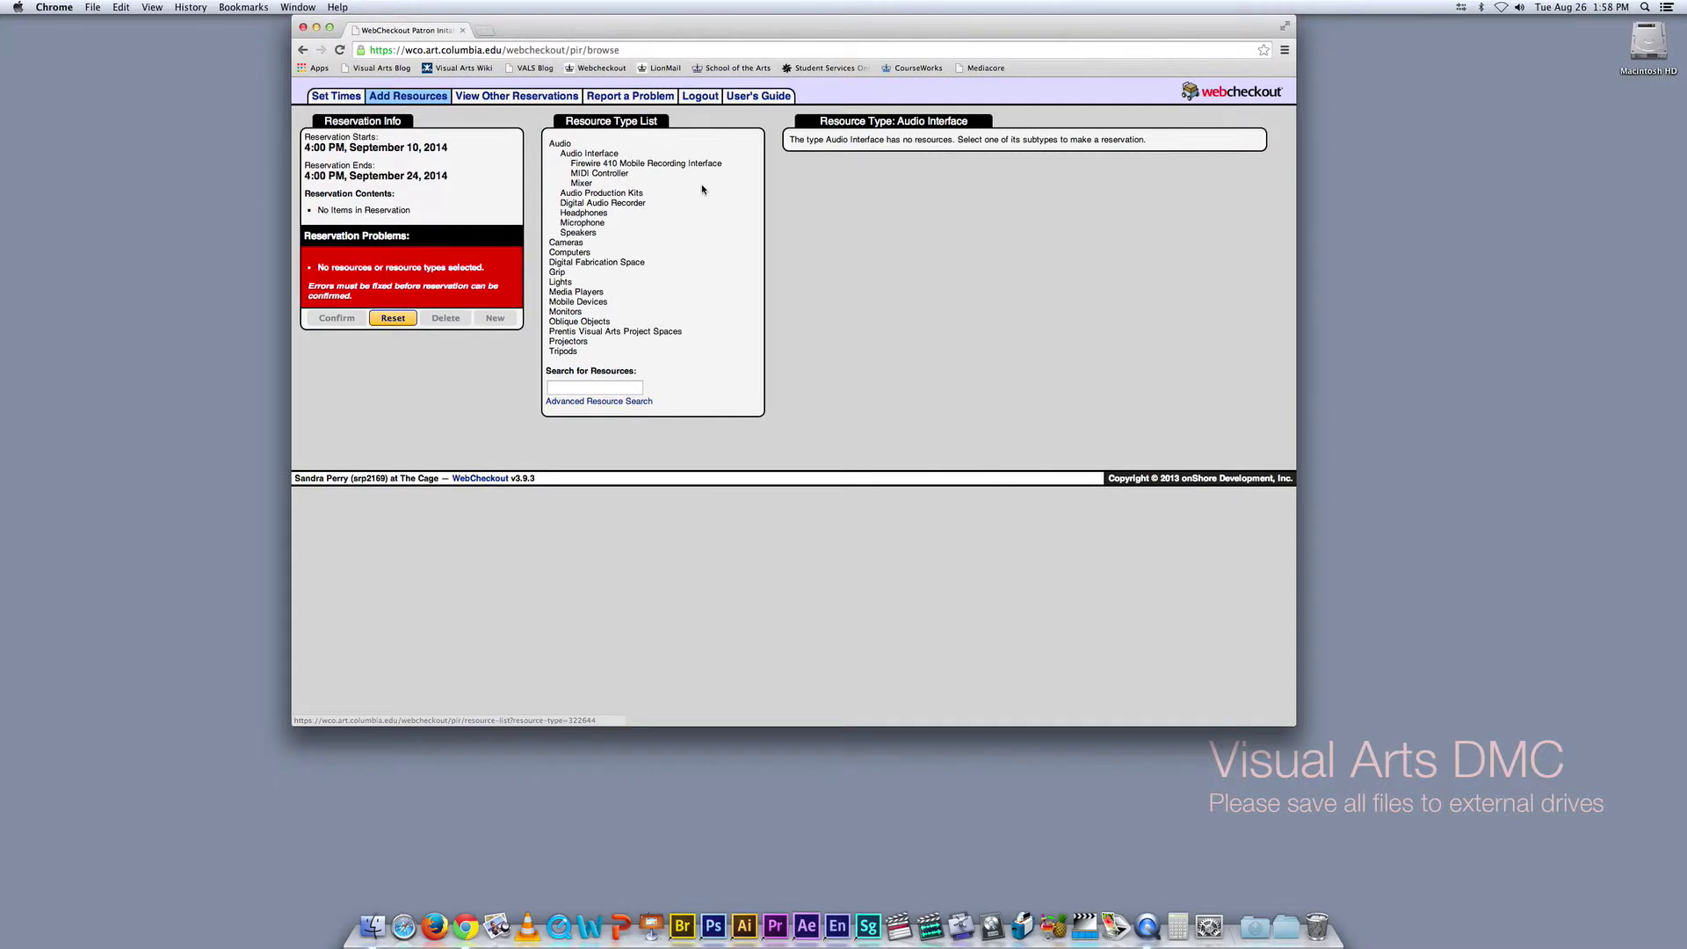
pyautogui.click(581, 184)
pyautogui.click(620, 193)
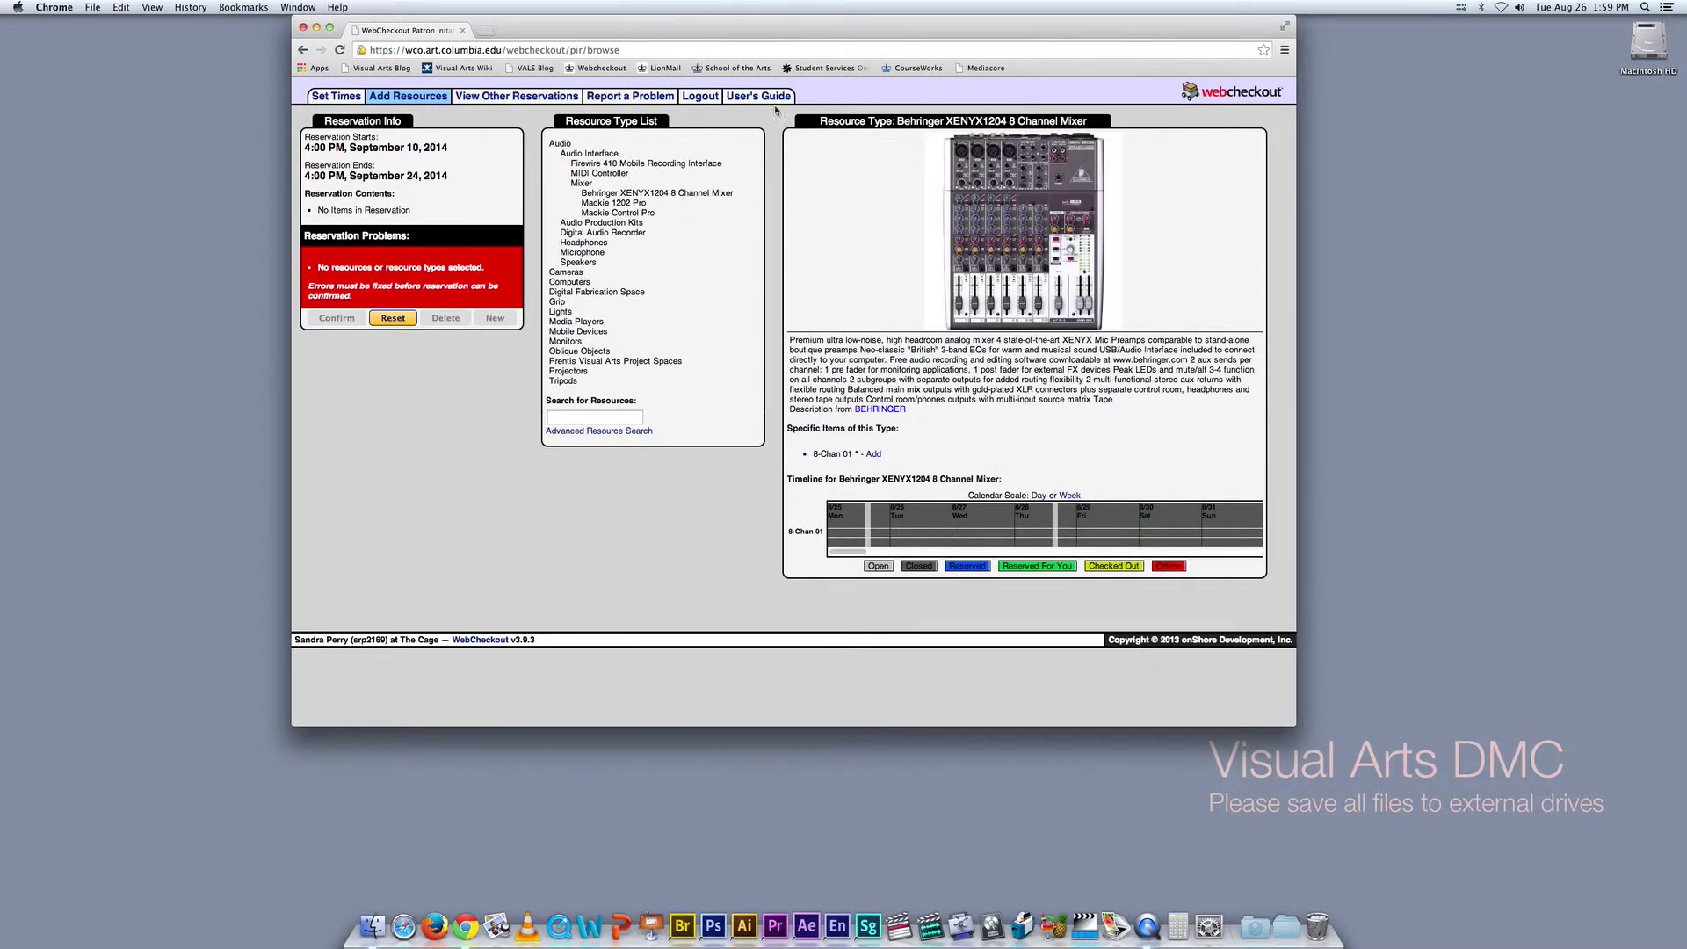
pyautogui.click(1026, 204)
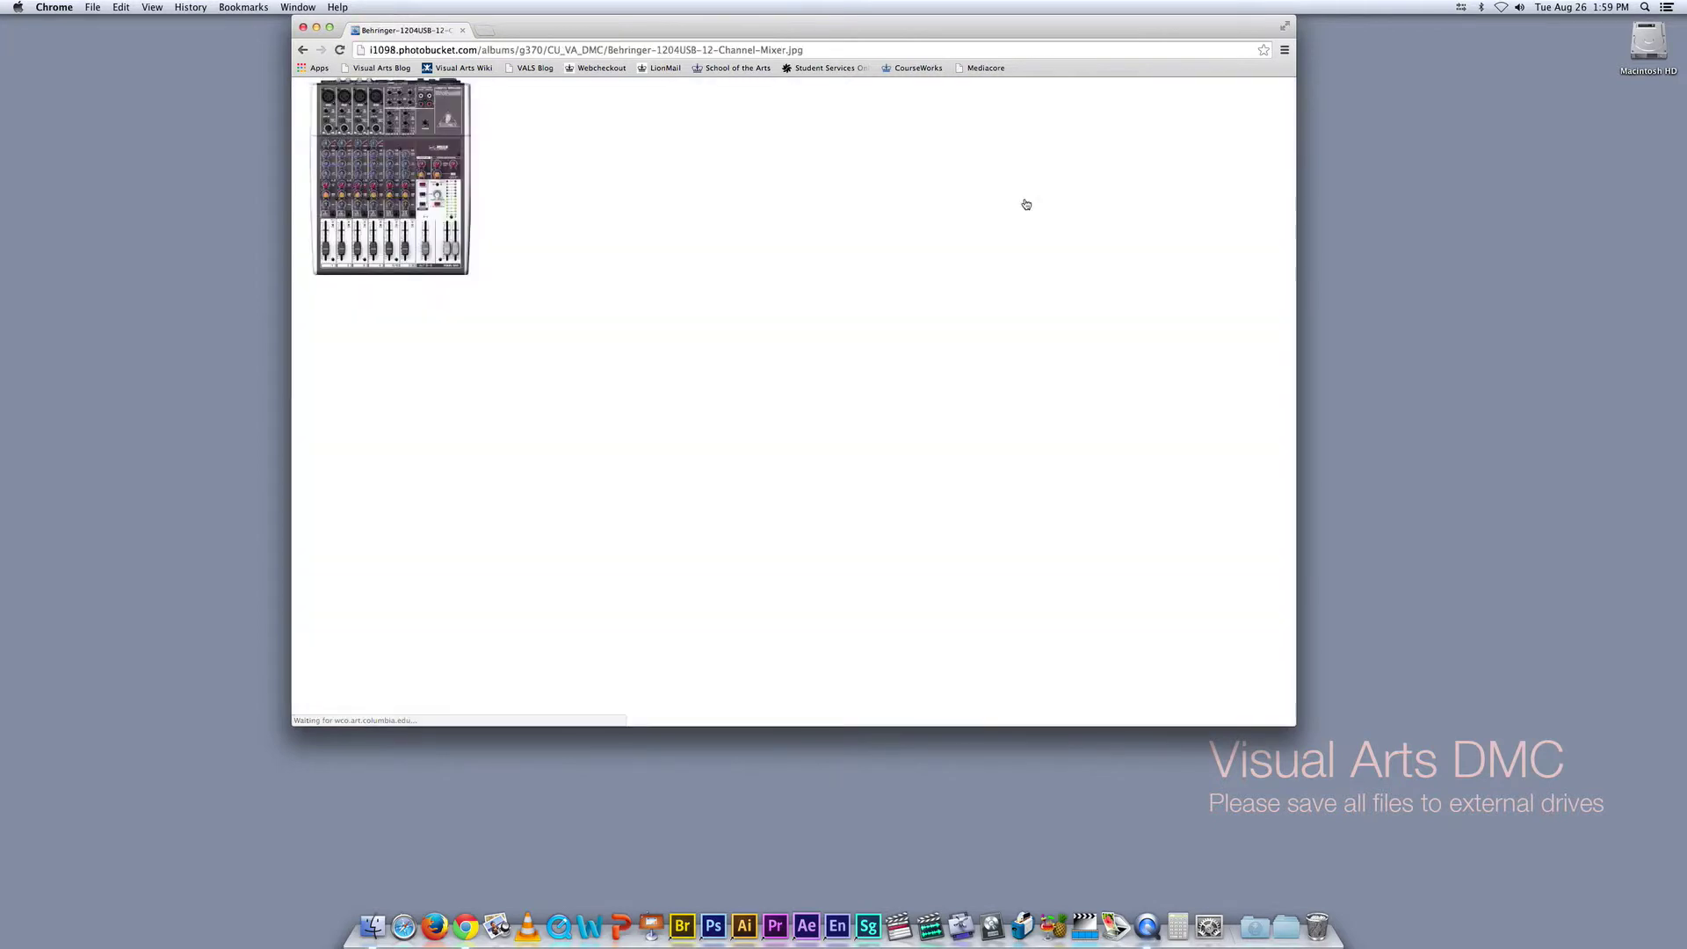
pyautogui.click(302, 50)
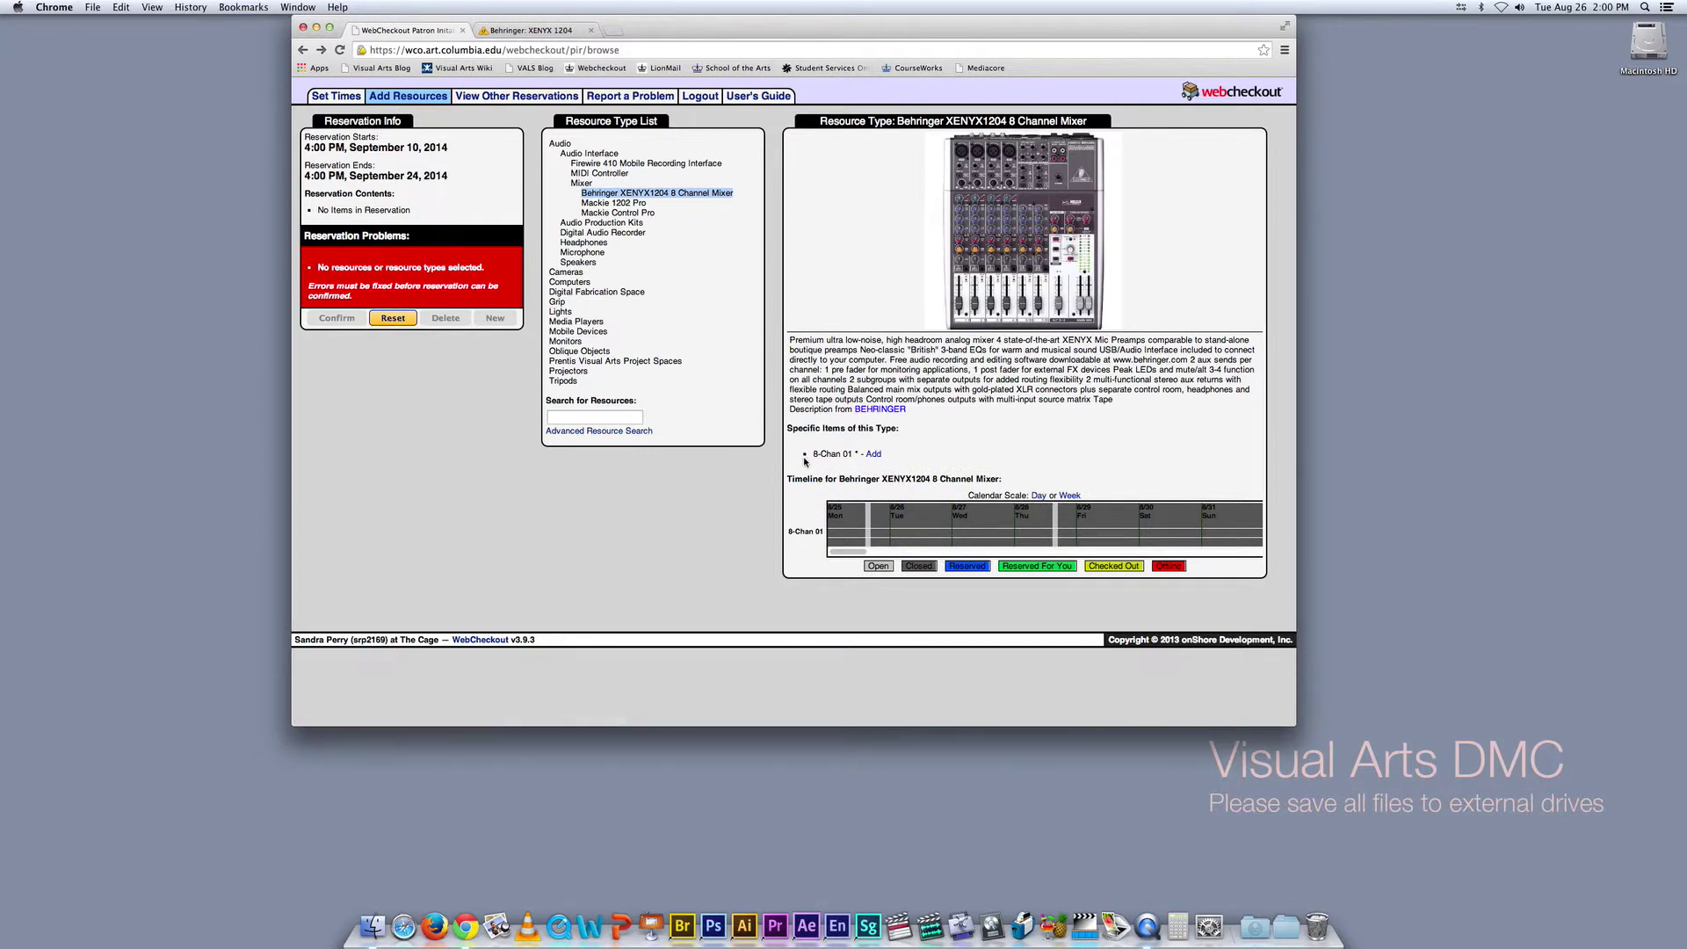
pyautogui.click(875, 454)
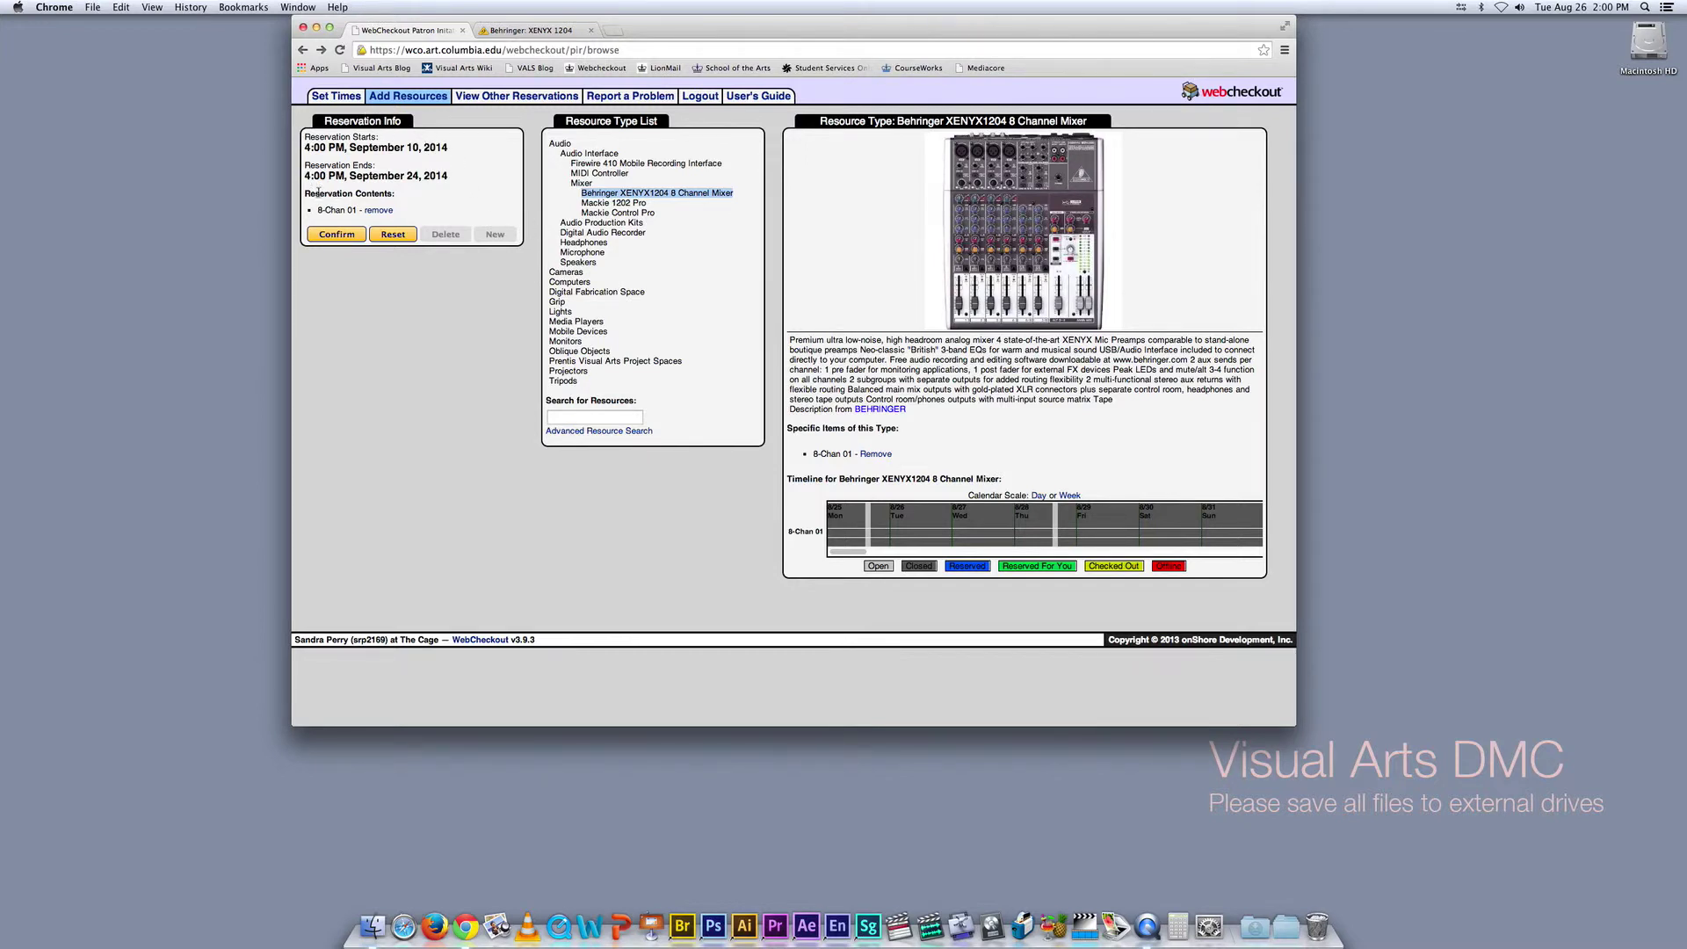
pyautogui.moveTo(318, 205)
pyautogui.mouseDown()
pyautogui.moveTo(413, 204)
pyautogui.moveTo(314, 215)
pyautogui.mouseUp()
pyautogui.click(413, 217)
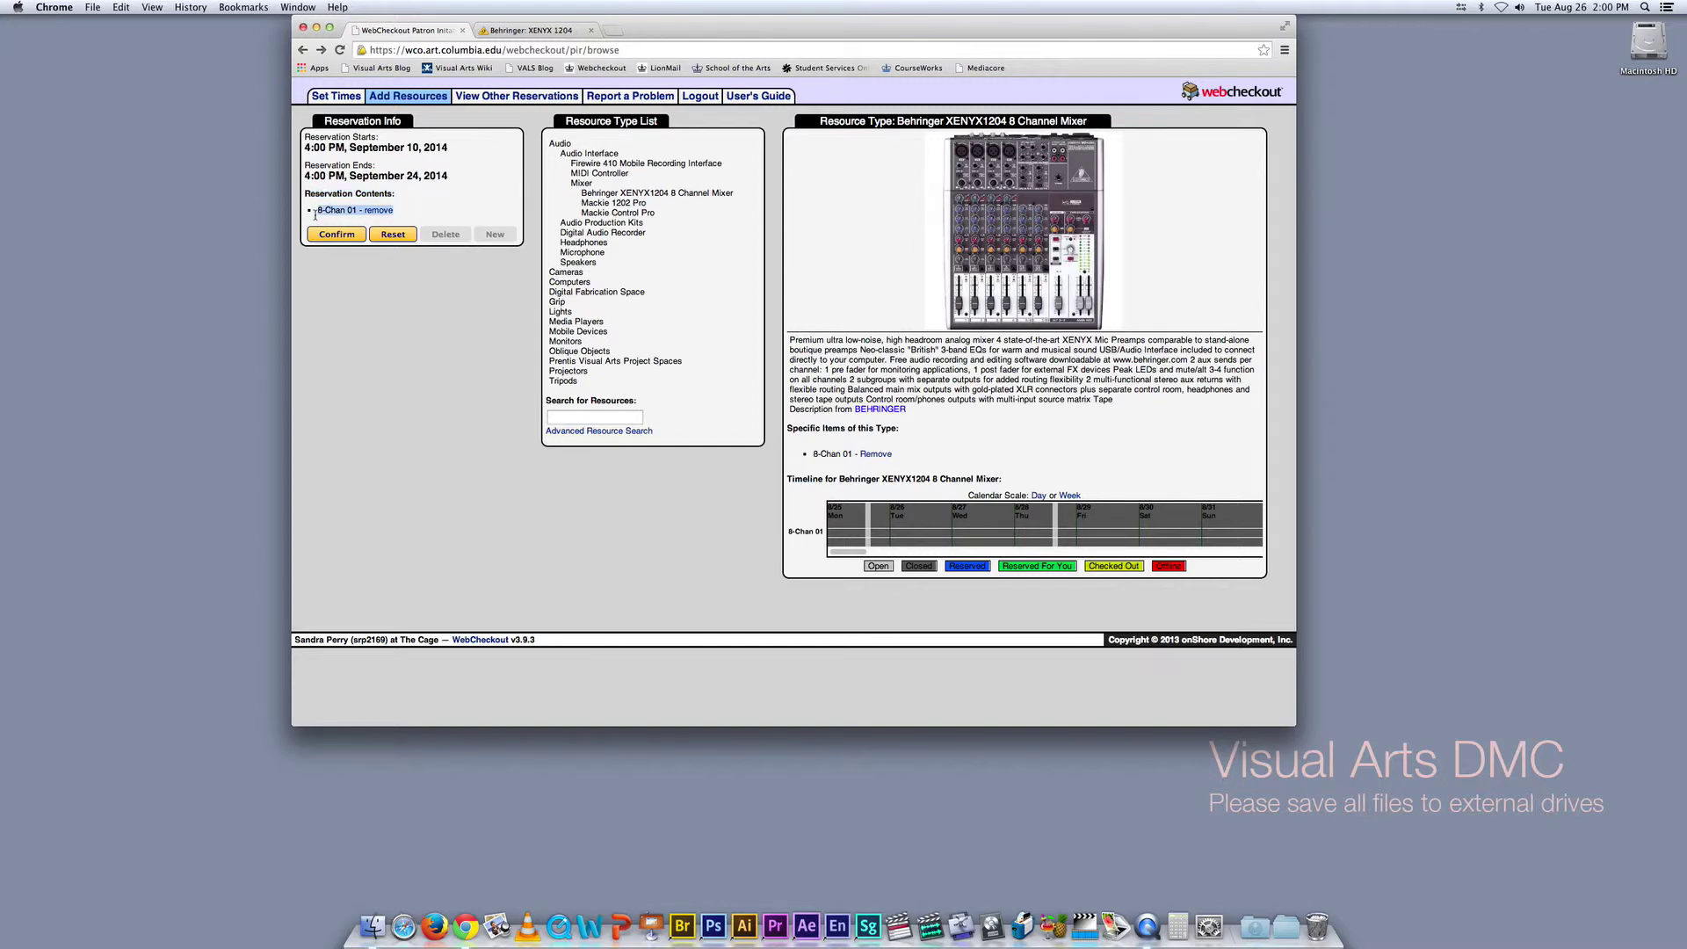
pyautogui.click(577, 322)
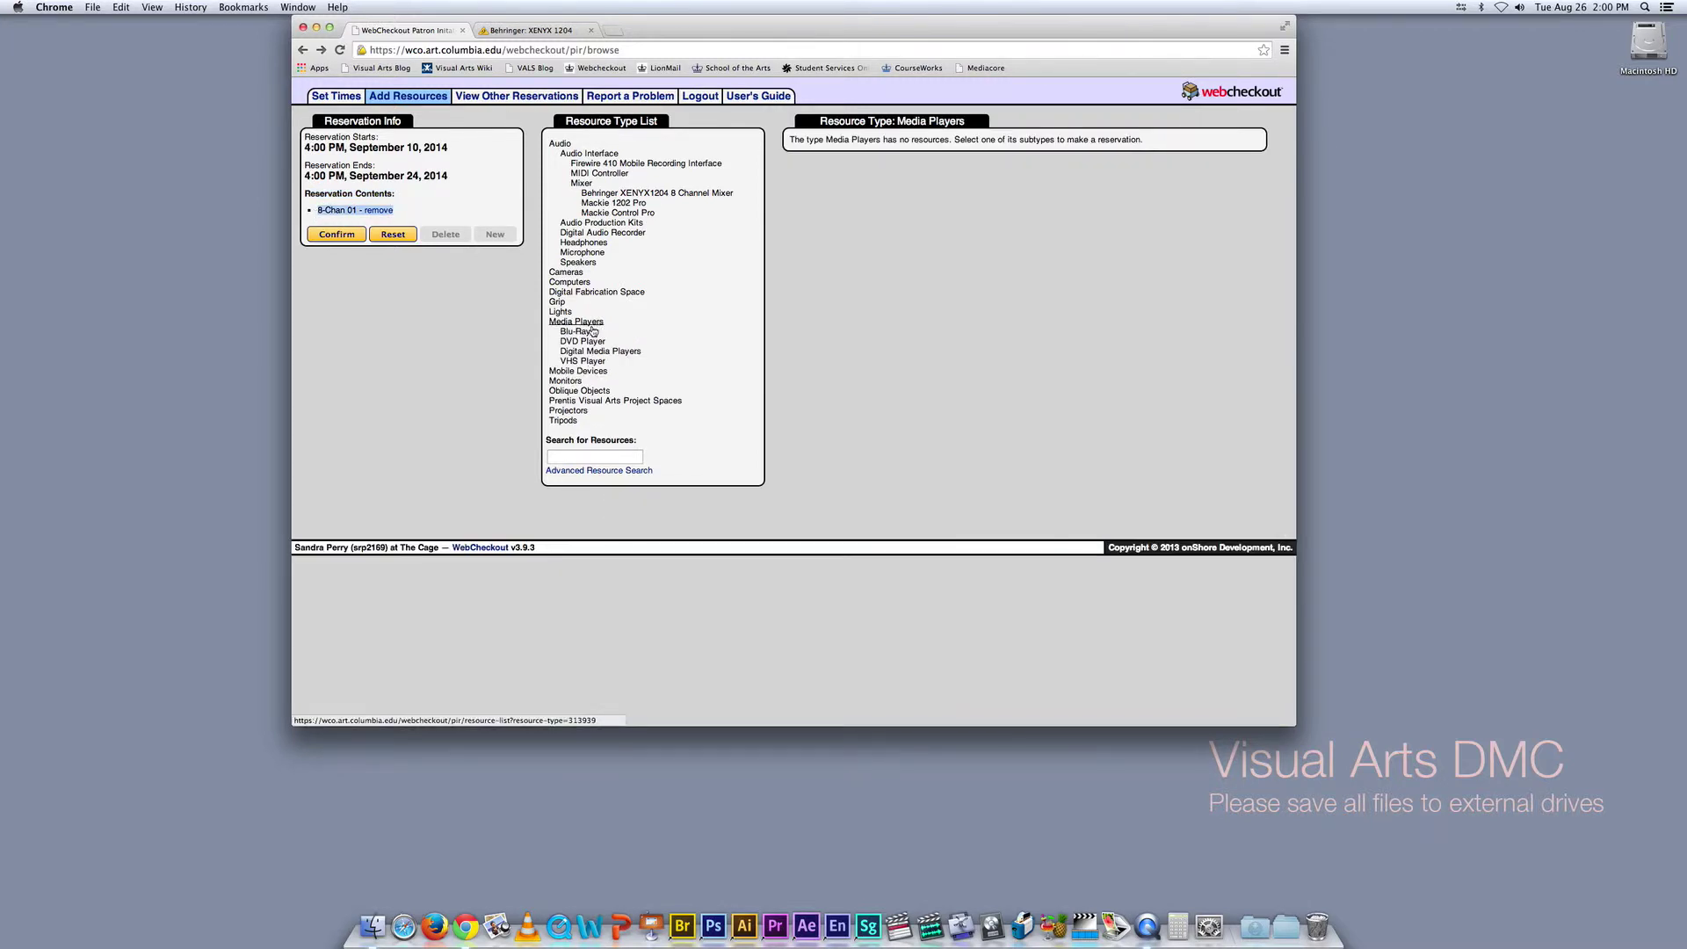
# - Open Projectors > HD Projectors > Optoma TW1692, check its availability timeline, and add unit Optoma 04
pyautogui.click(568, 410)
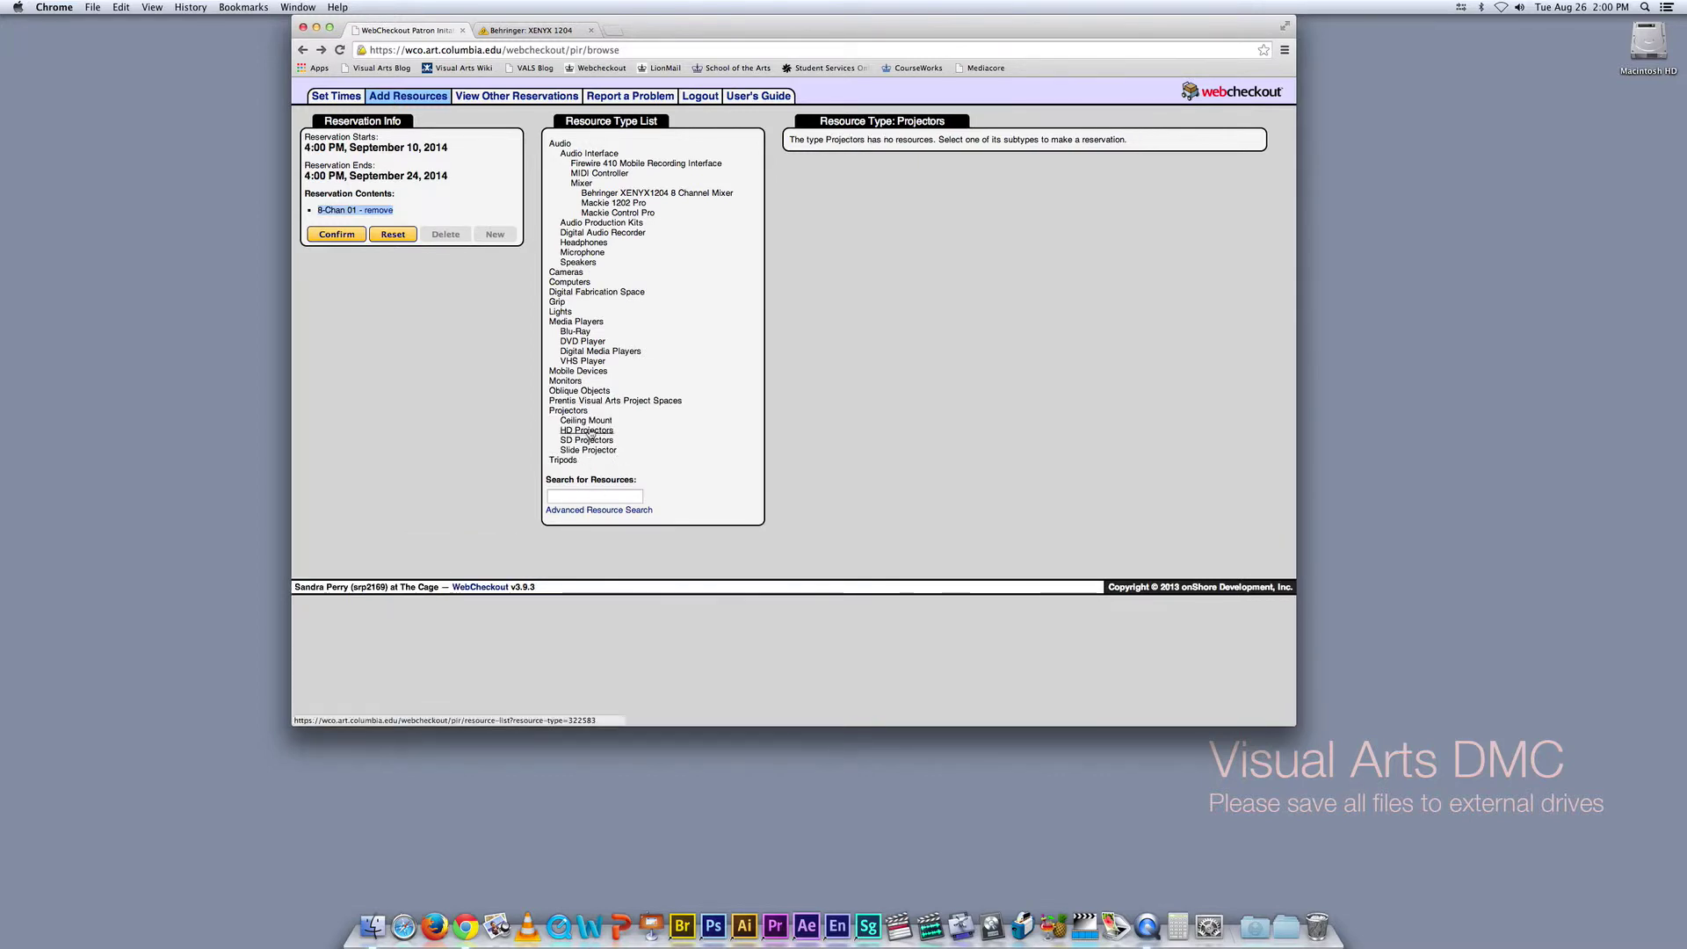
pyautogui.click(589, 431)
pyautogui.click(604, 441)
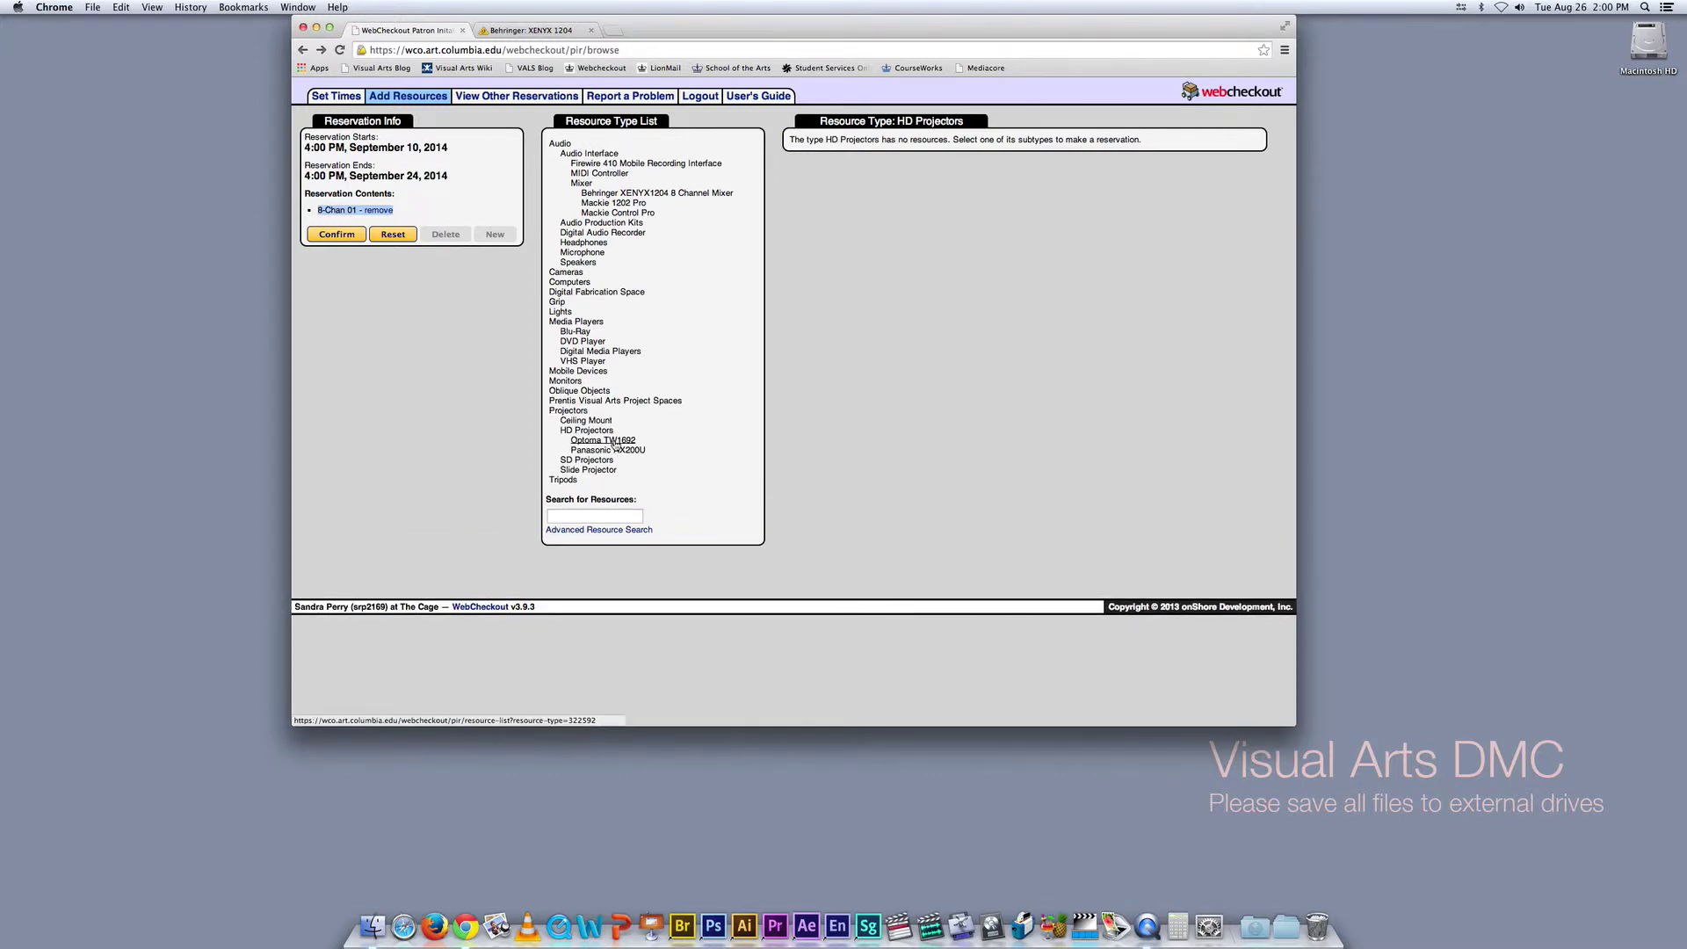
pyautogui.scroll(-5, 1169, 387)
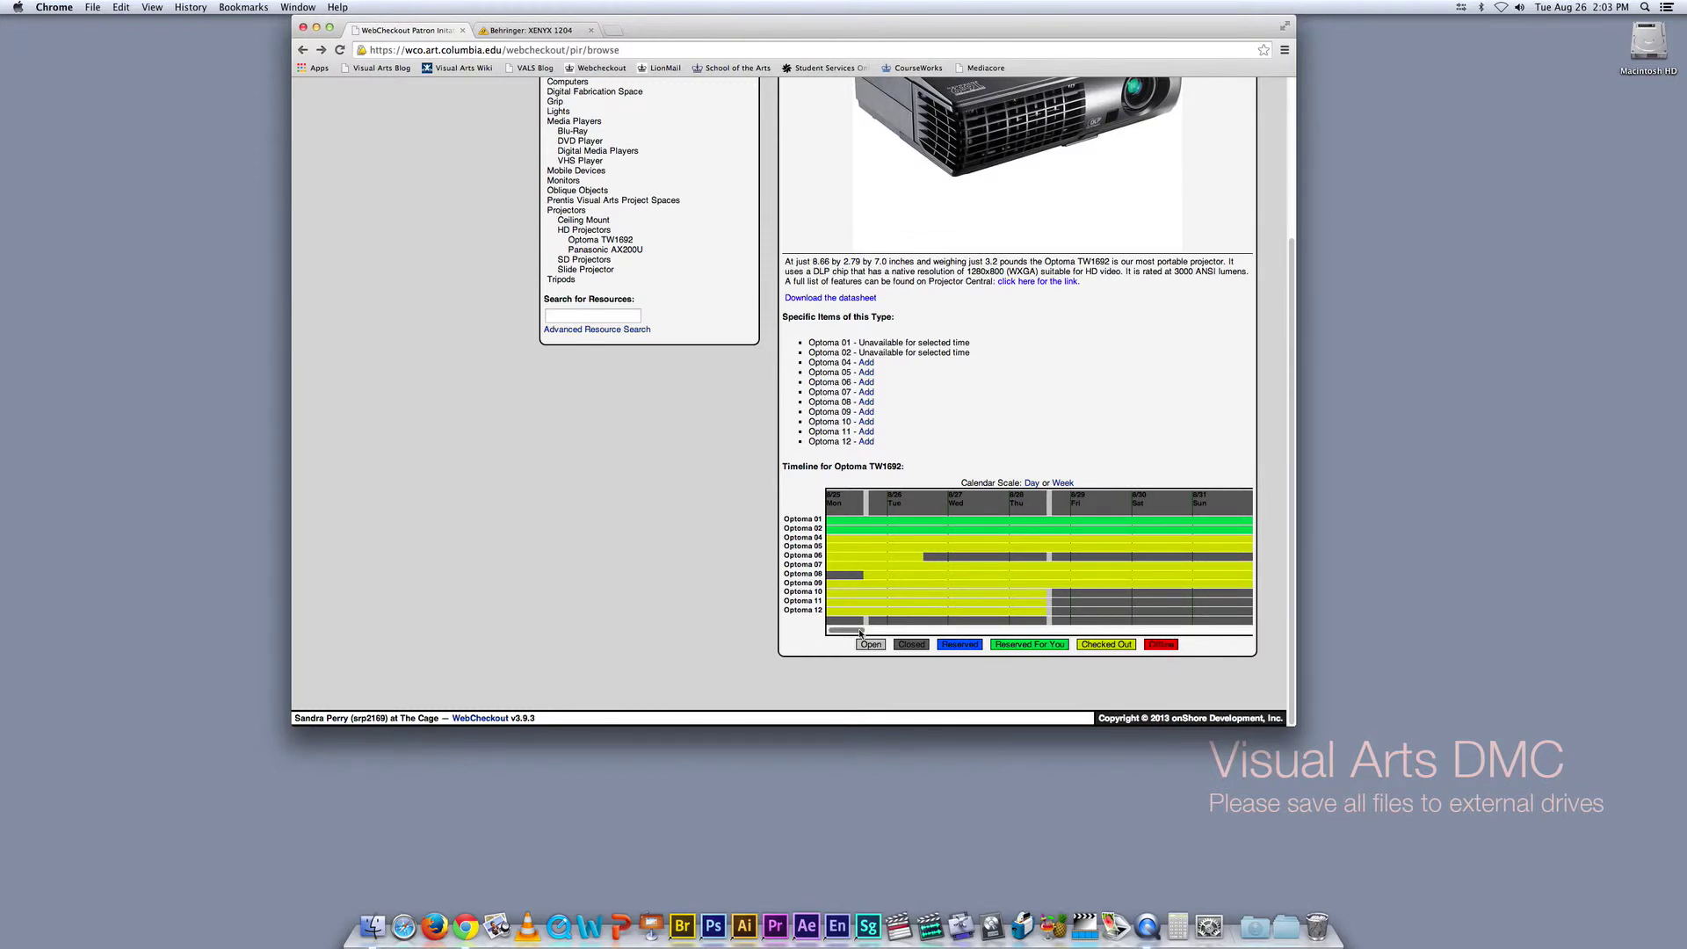
pyautogui.hscroll(3, 867, 630)
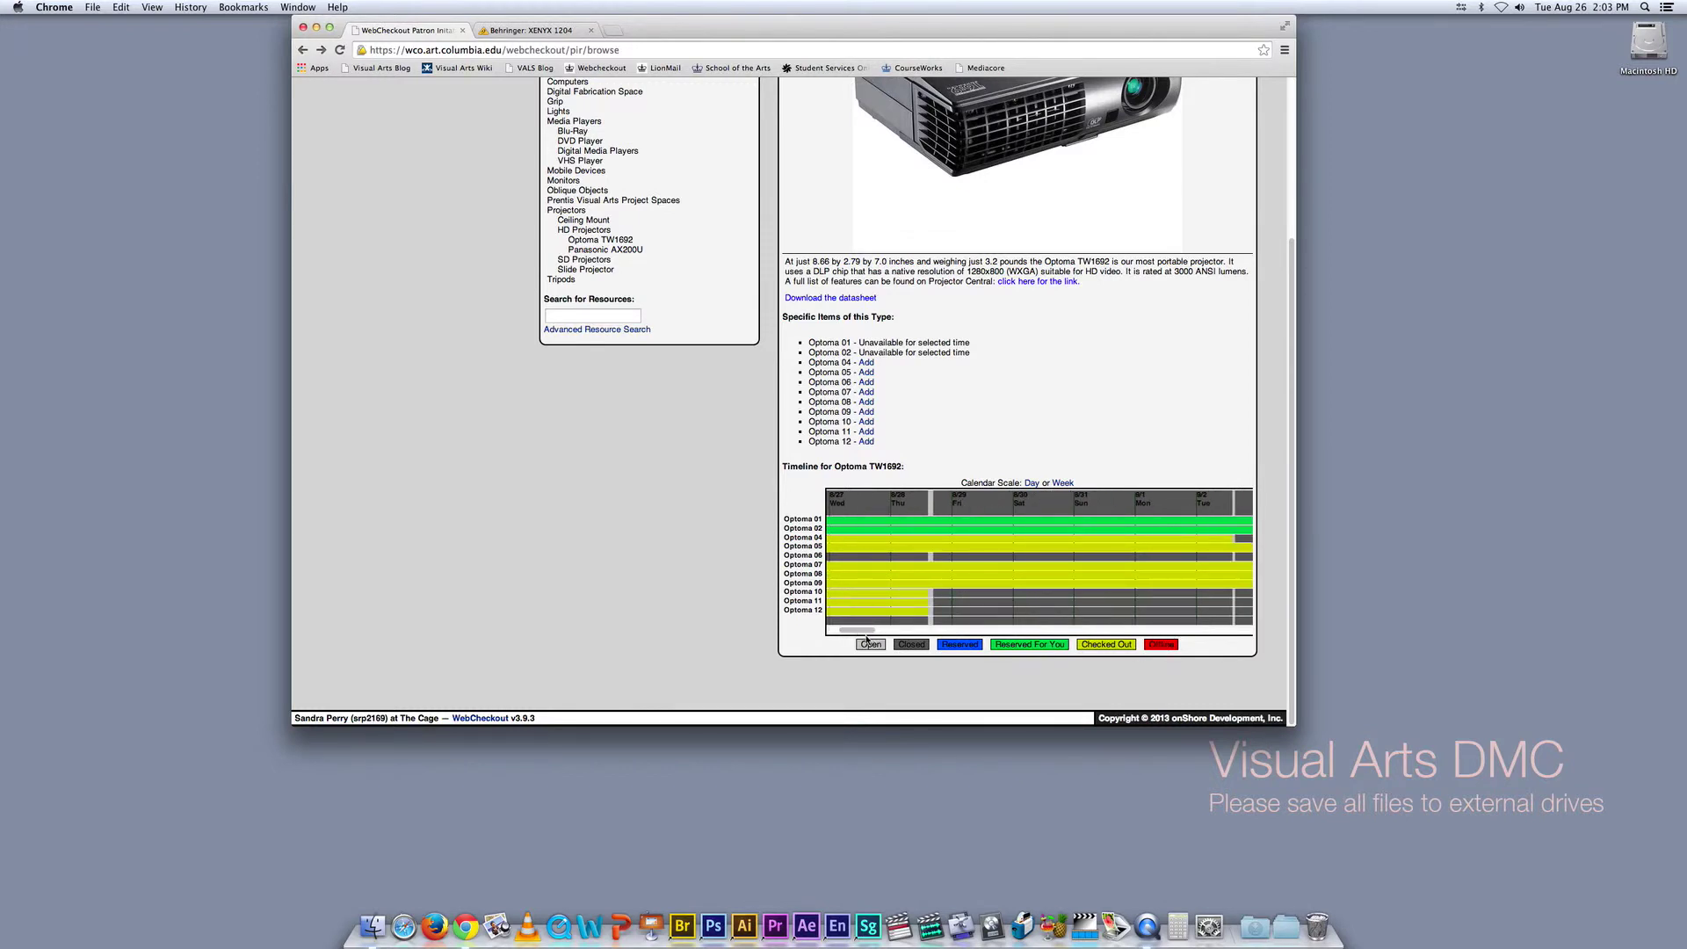
pyautogui.scroll(-1, 888, 615)
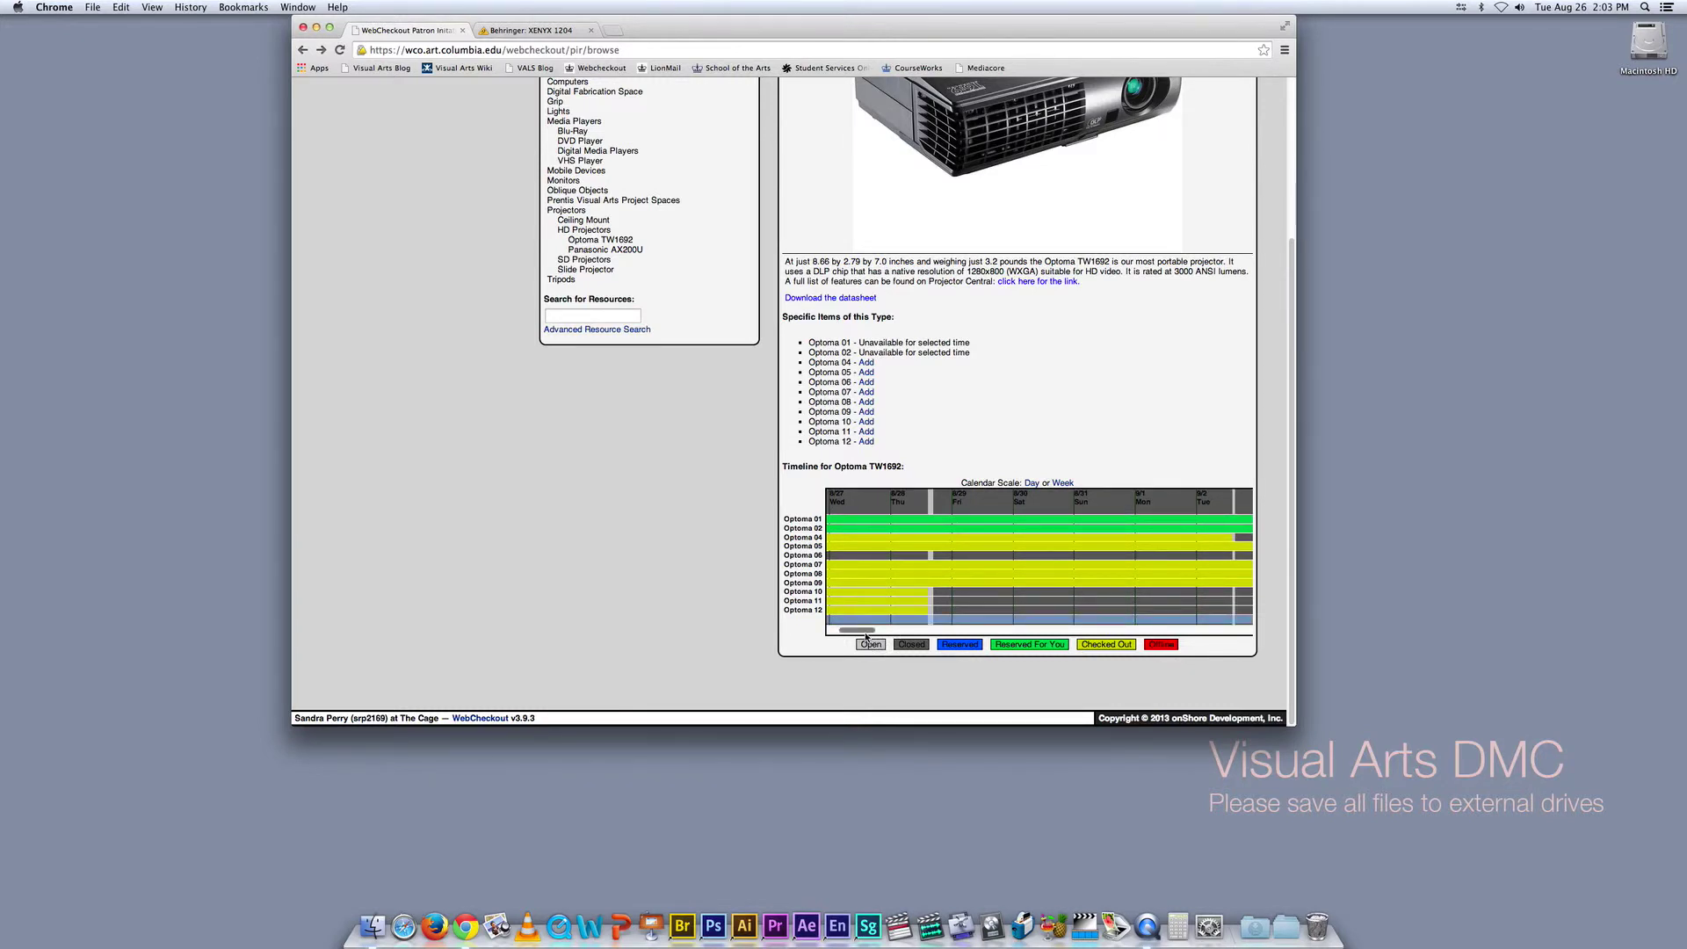
pyautogui.moveTo(867, 634); pyautogui.dragTo(953, 633)
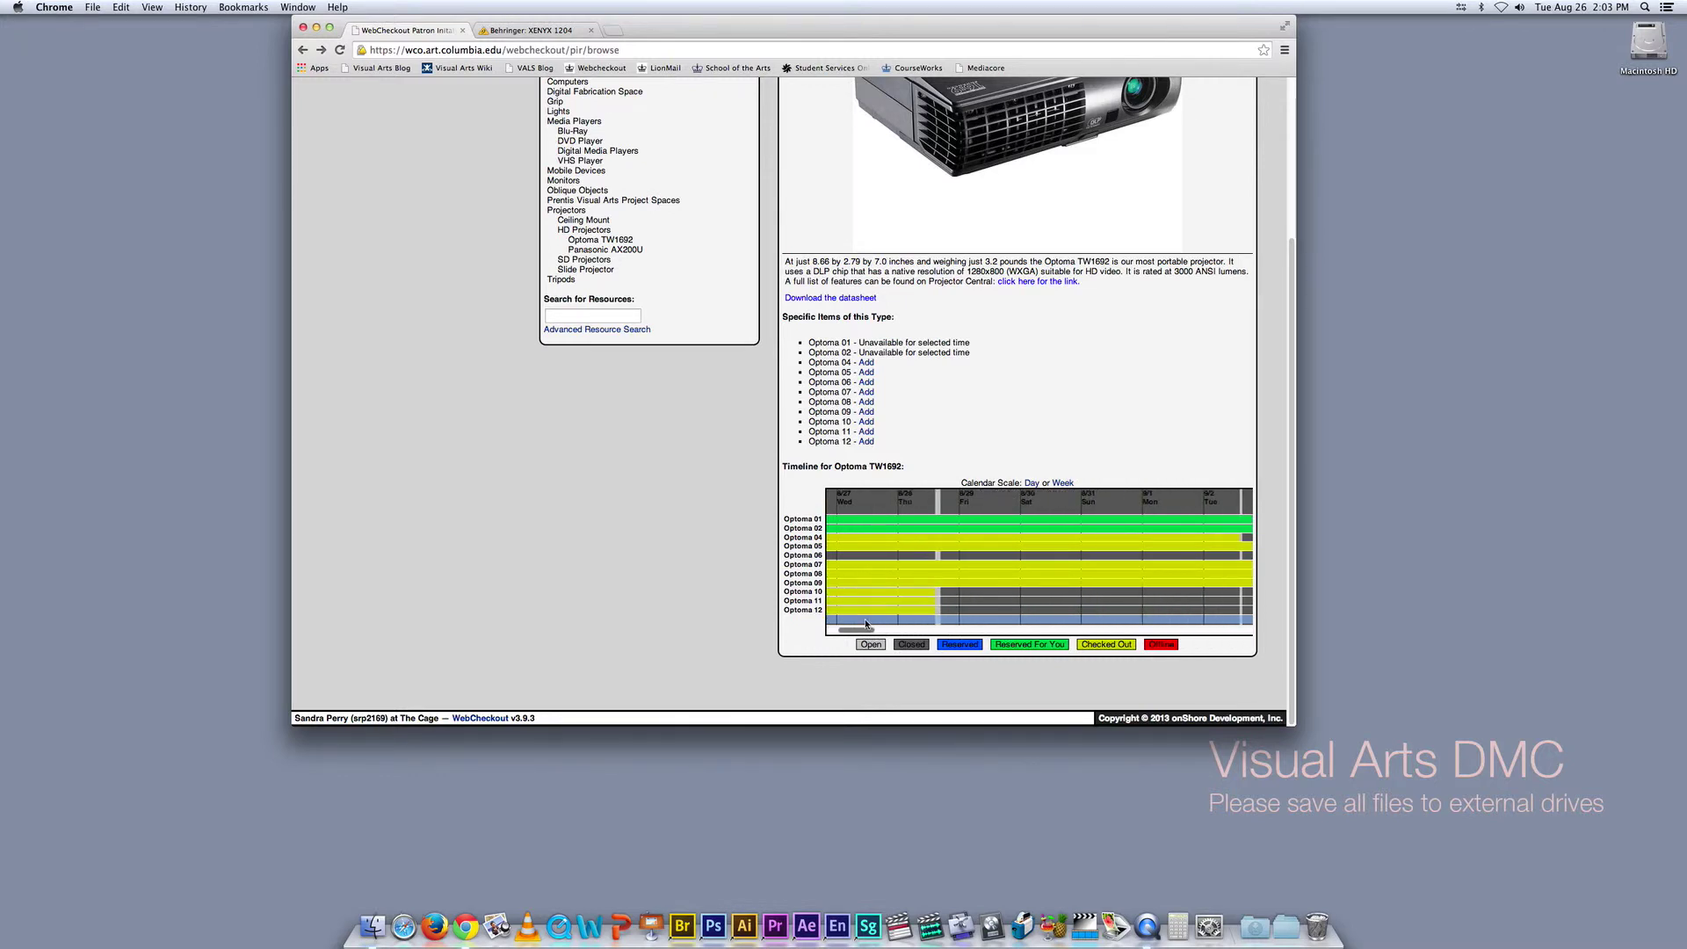
pyautogui.click(866, 362)
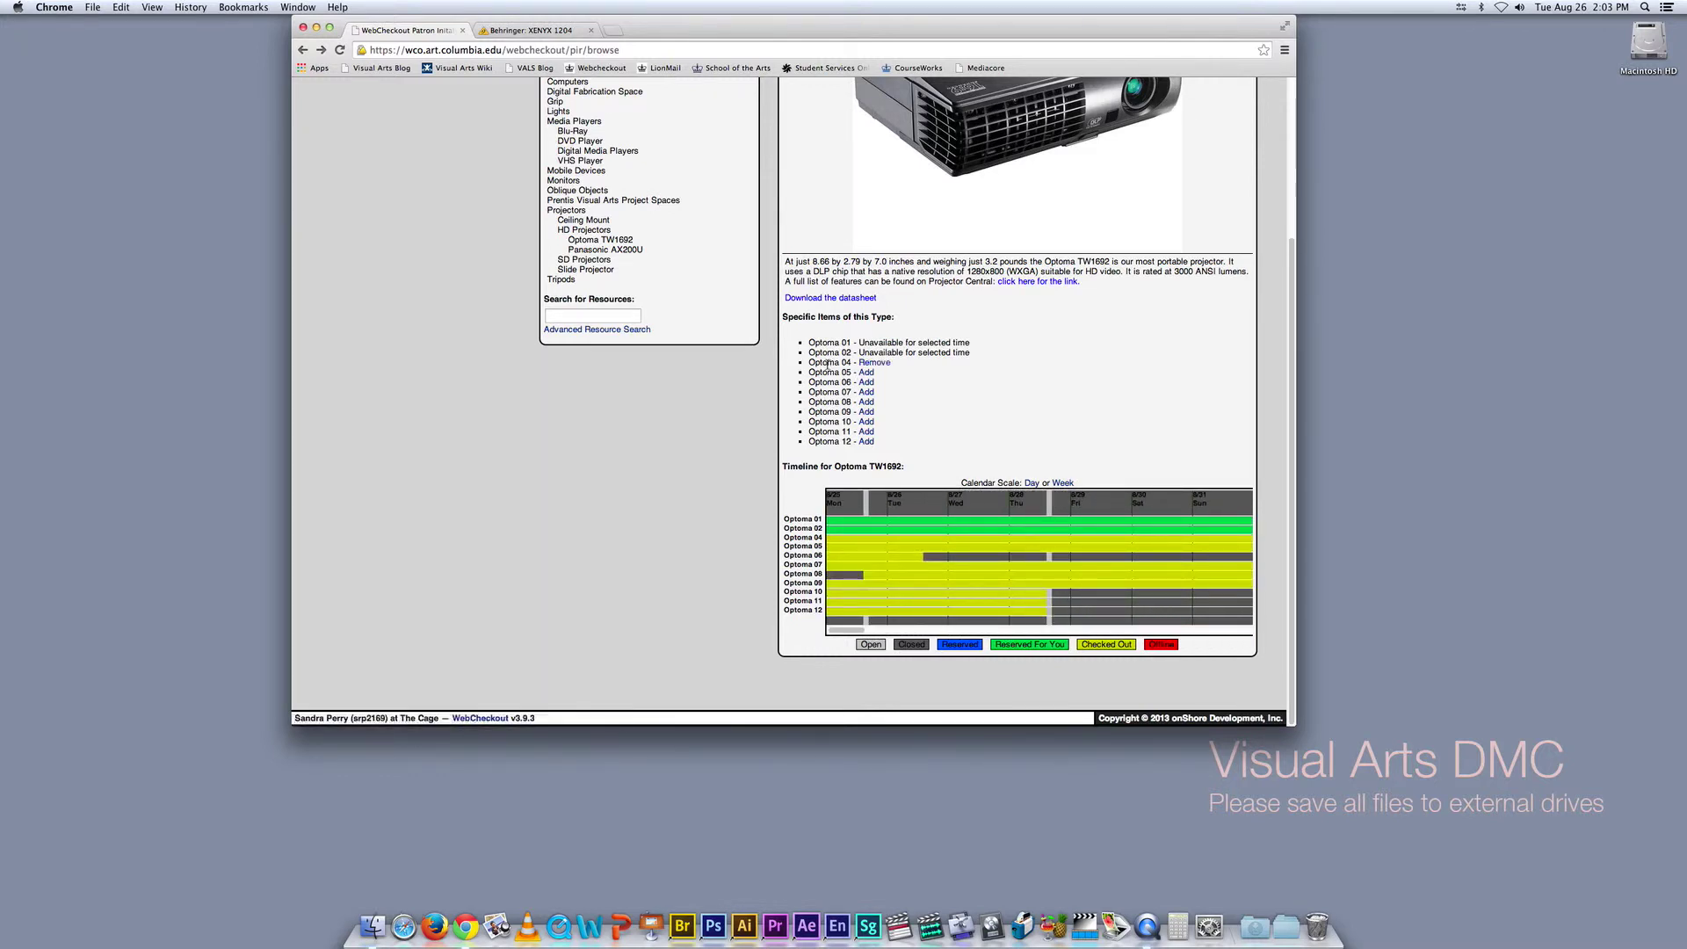
pyautogui.scroll(5, 820, 330)
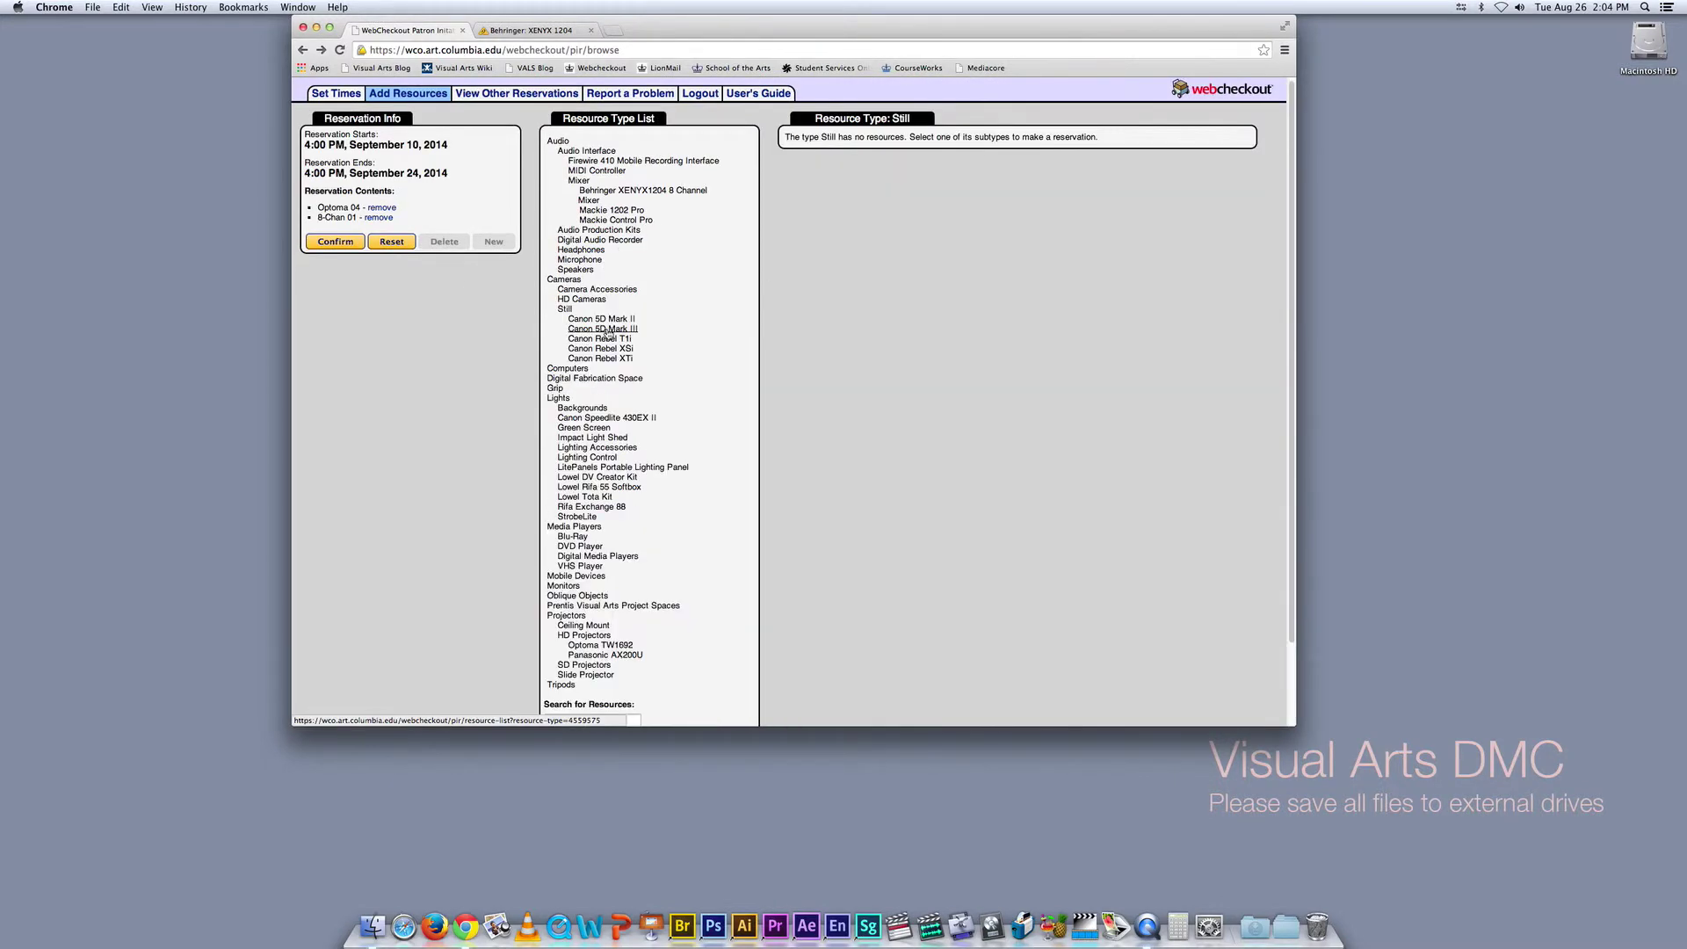
# - Open the Canon 5D Mark III, check its availability timeline, and add unit Canon 5D Mark III 03
pyautogui.click(603, 330)
pyautogui.scroll(-3, 786, 333)
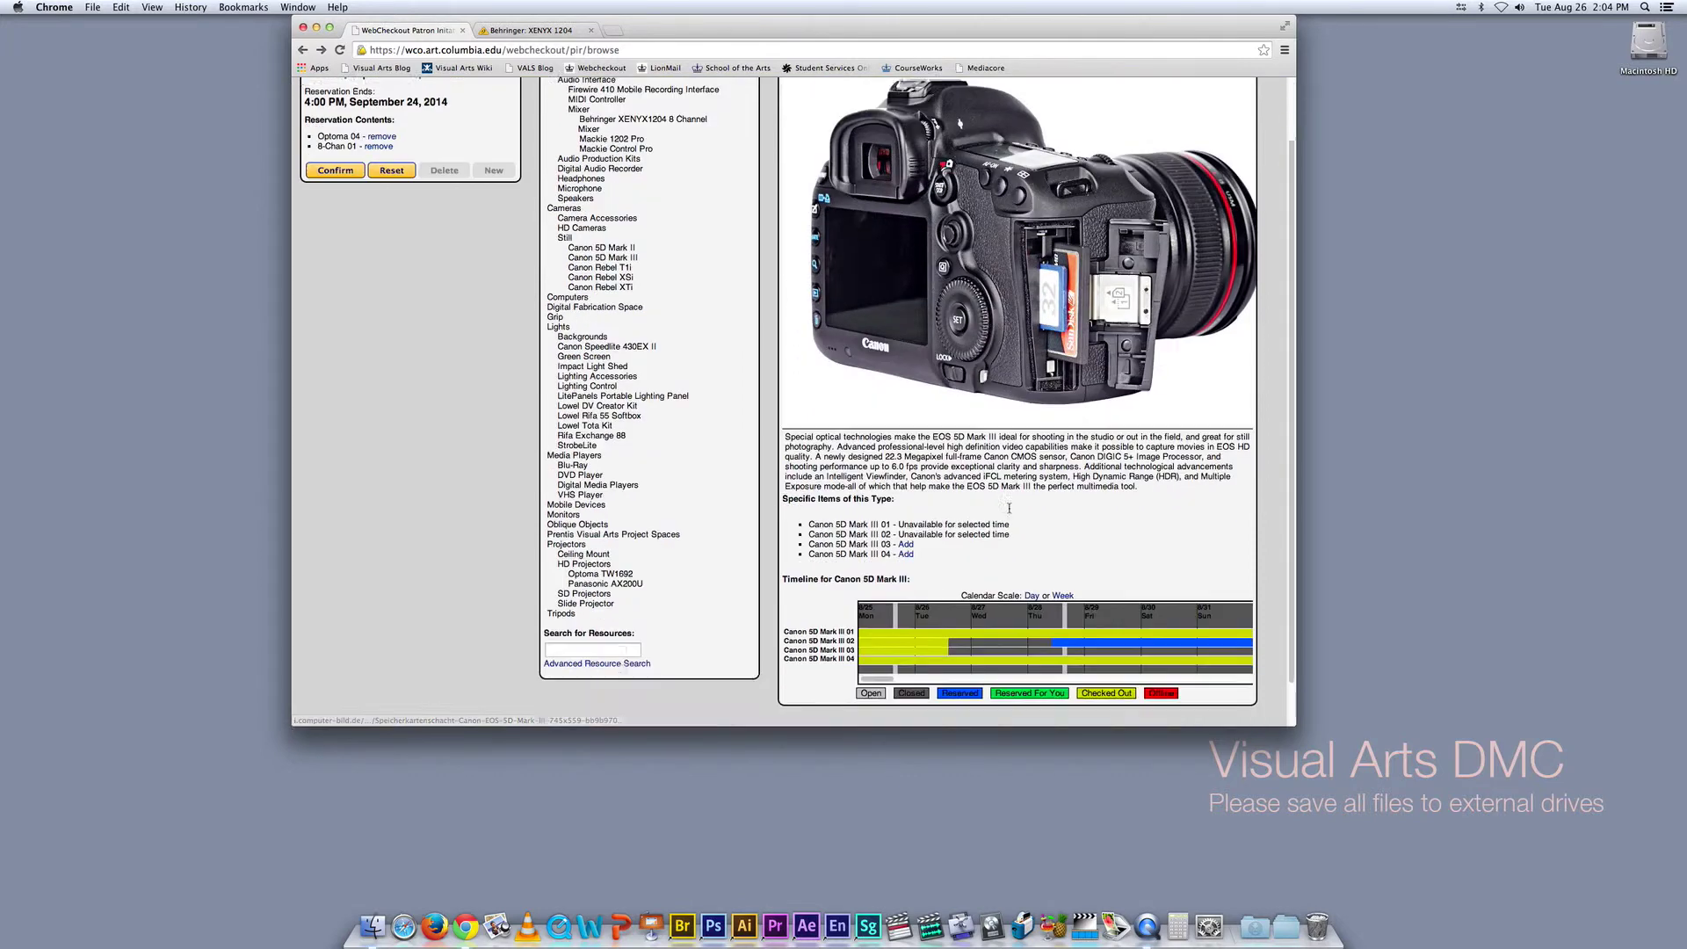
pyautogui.hscroll(4, 914, 602)
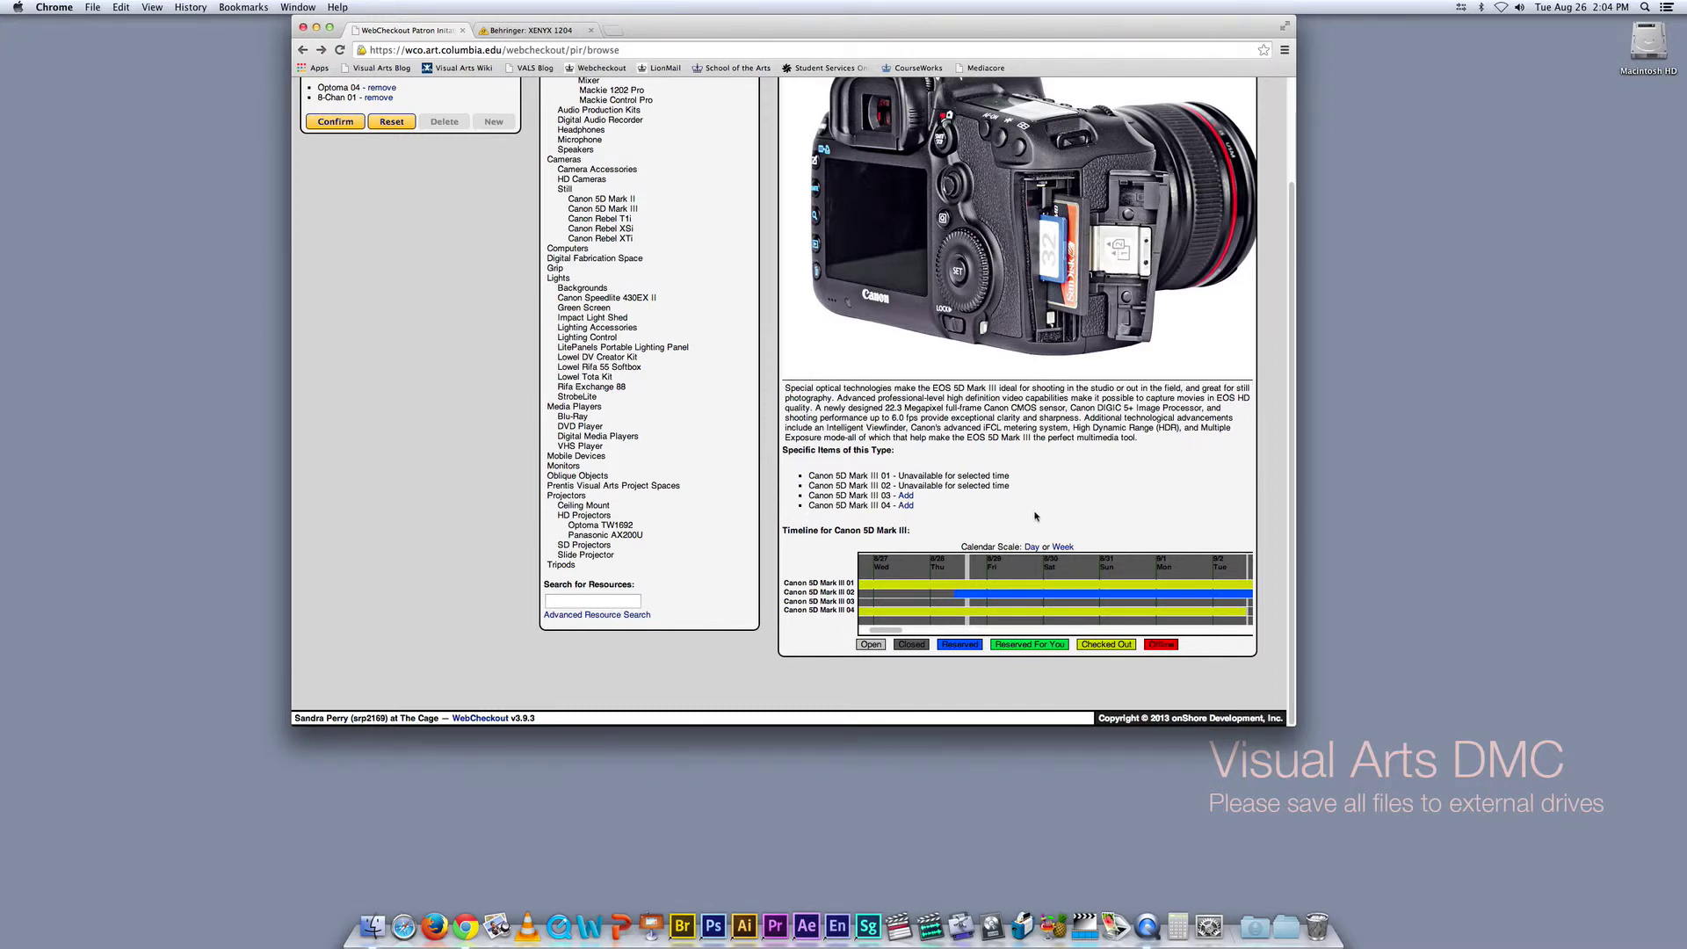
pyautogui.click(906, 497)
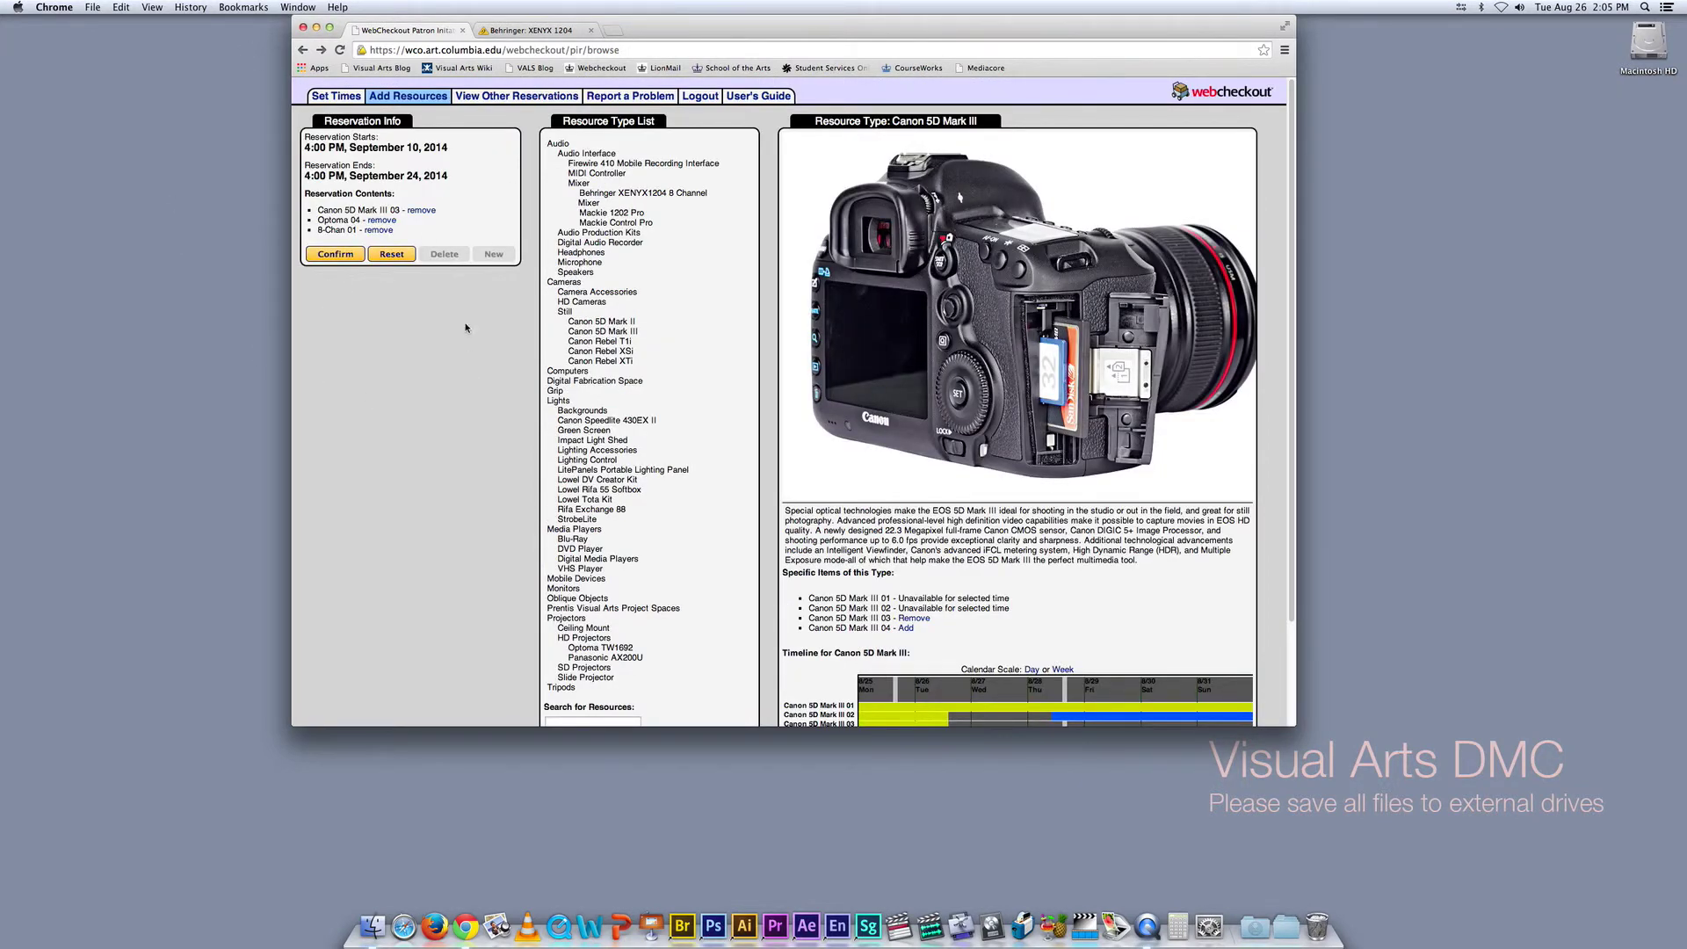
# - Confirm the reservation, saving it as CK-7284 with the mixer, projector and camera
pyautogui.click(343, 257)
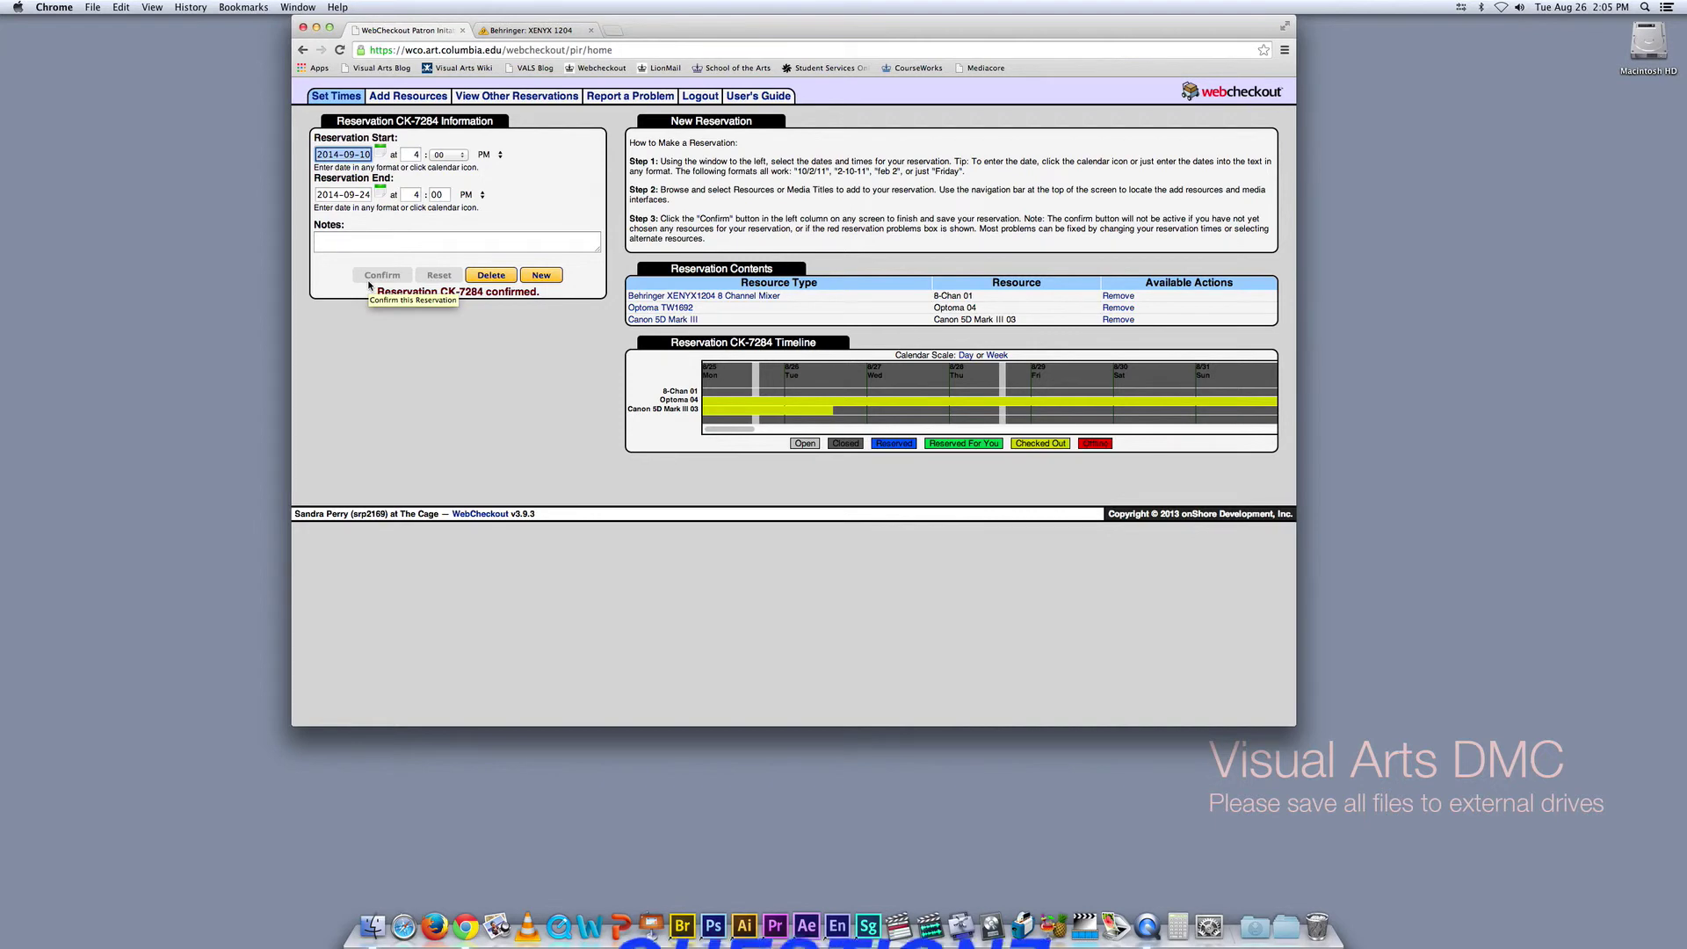
pyautogui.click(648, 164)
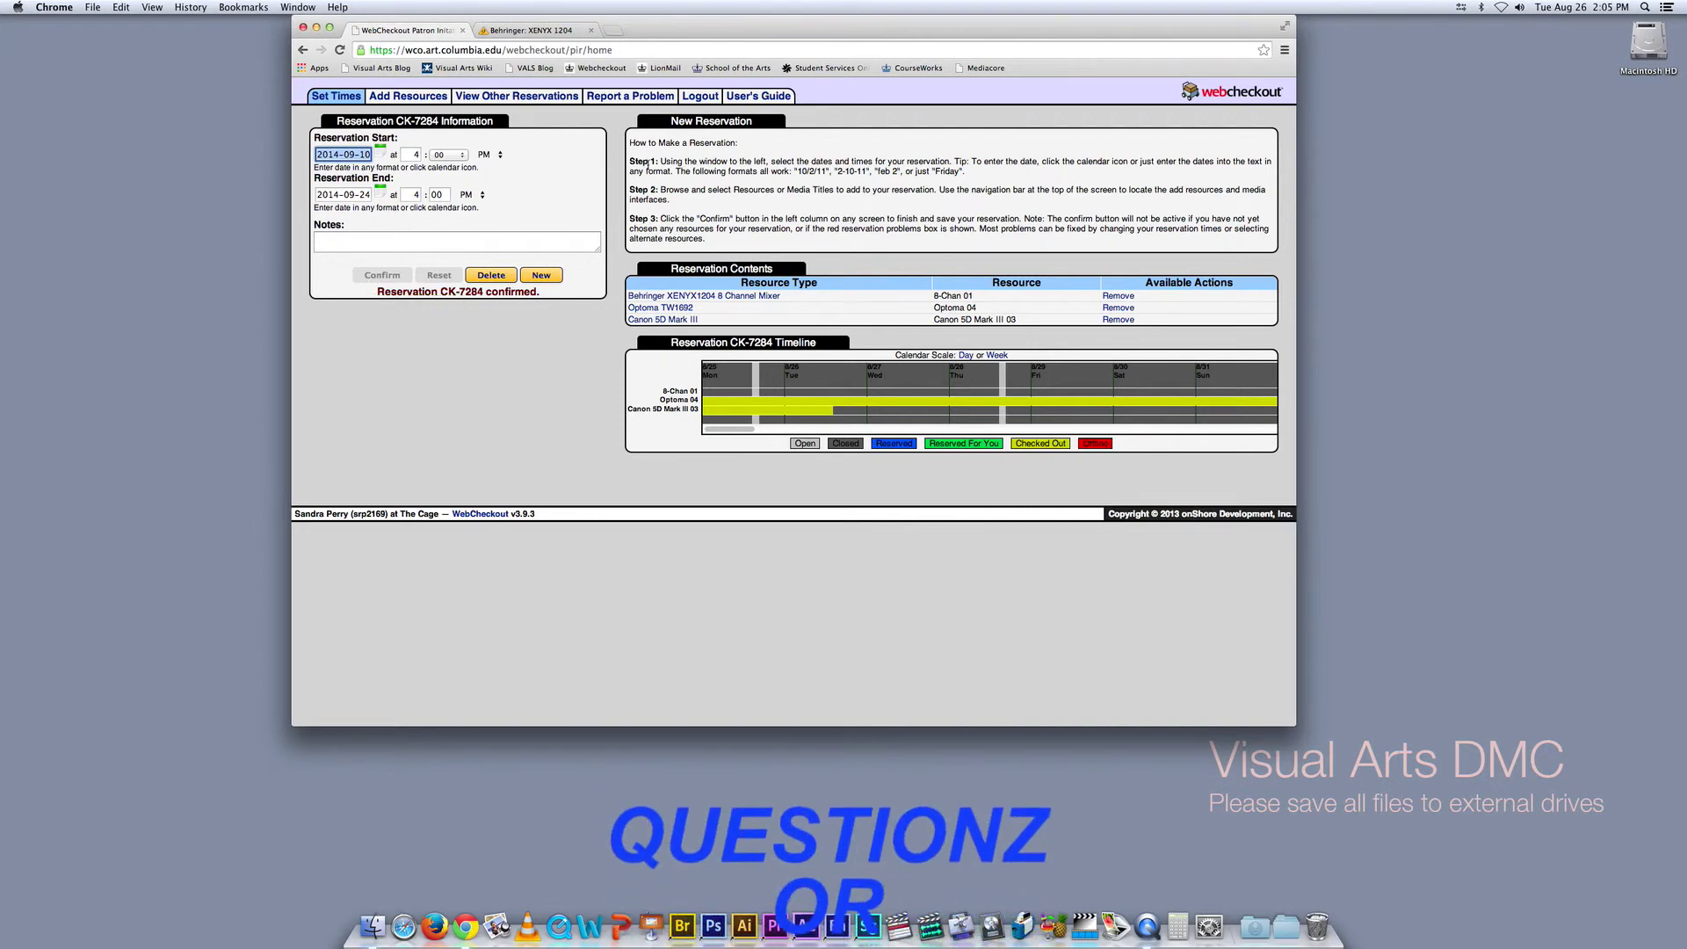
# - Remove the 8-Chan 01 and Optoma 04 rows, keeping only Canon 5D Mark III 03
pyautogui.click(392, 104)
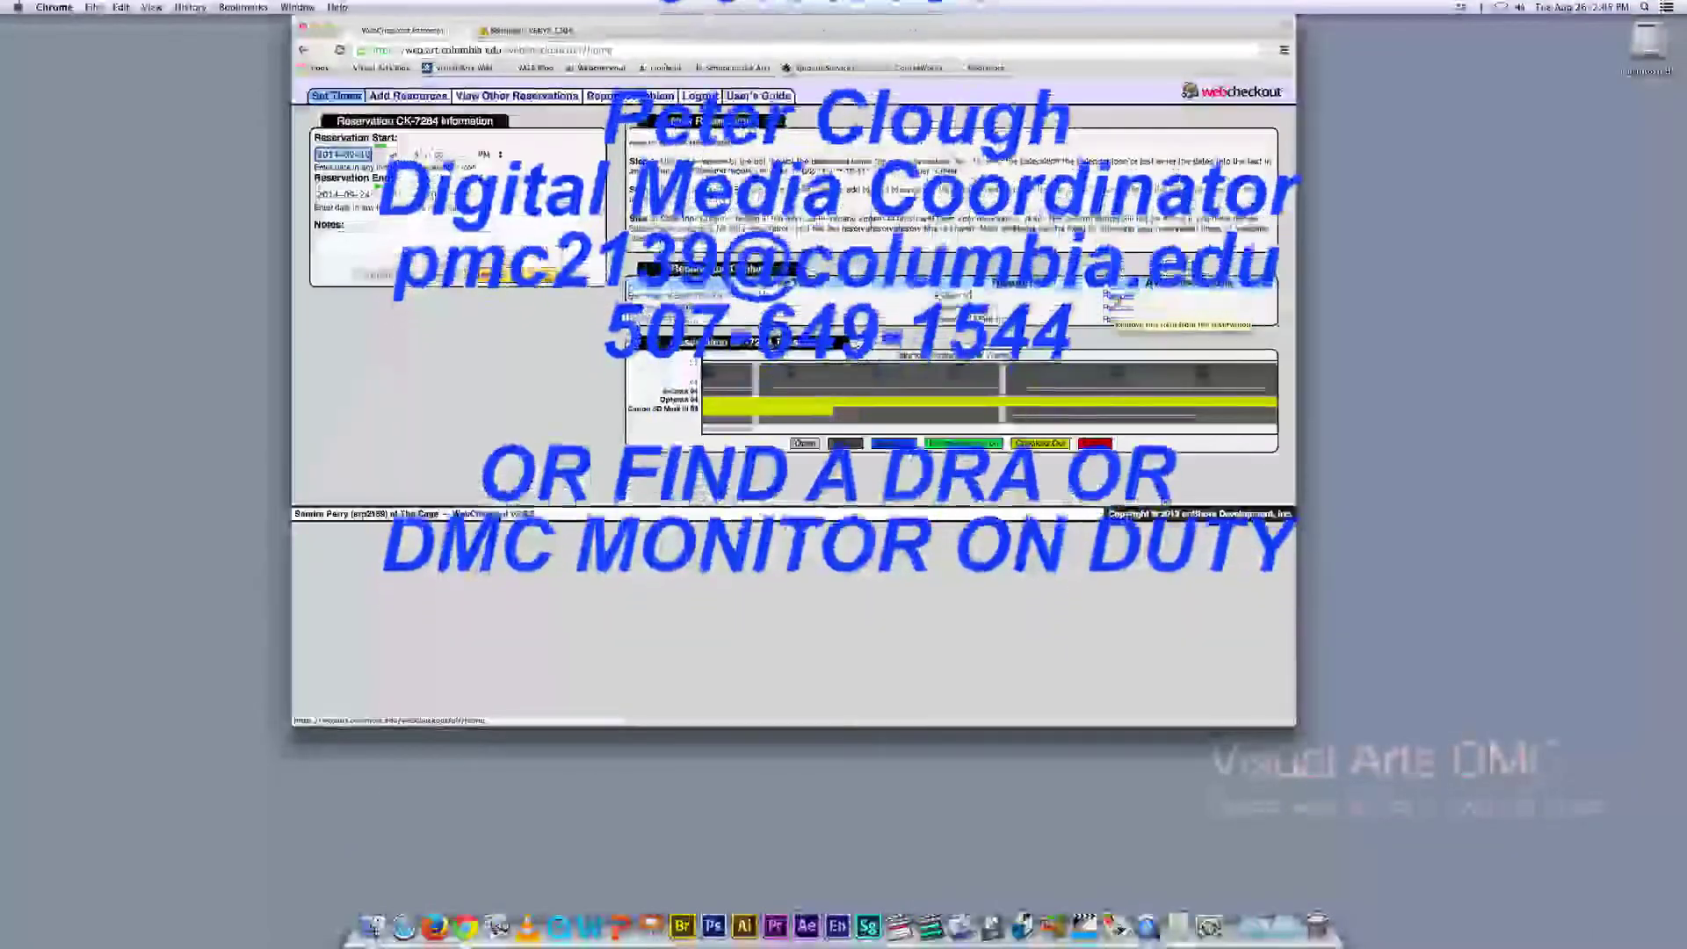
pyautogui.click(1115, 313)
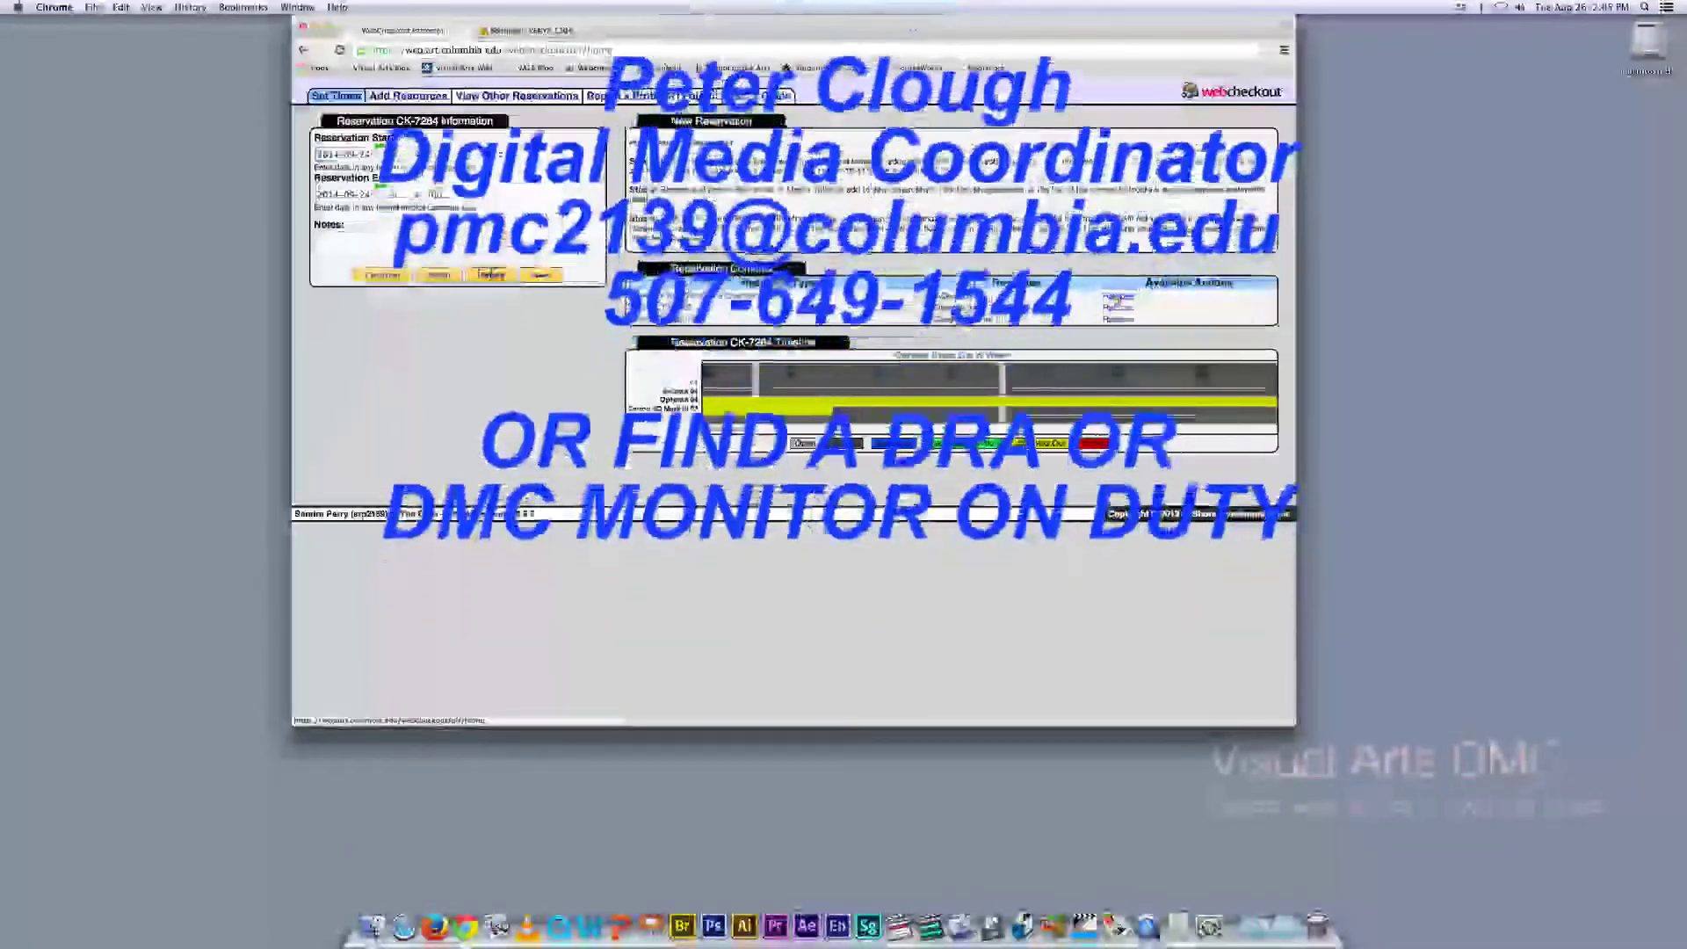
pyautogui.click(1066, 297)
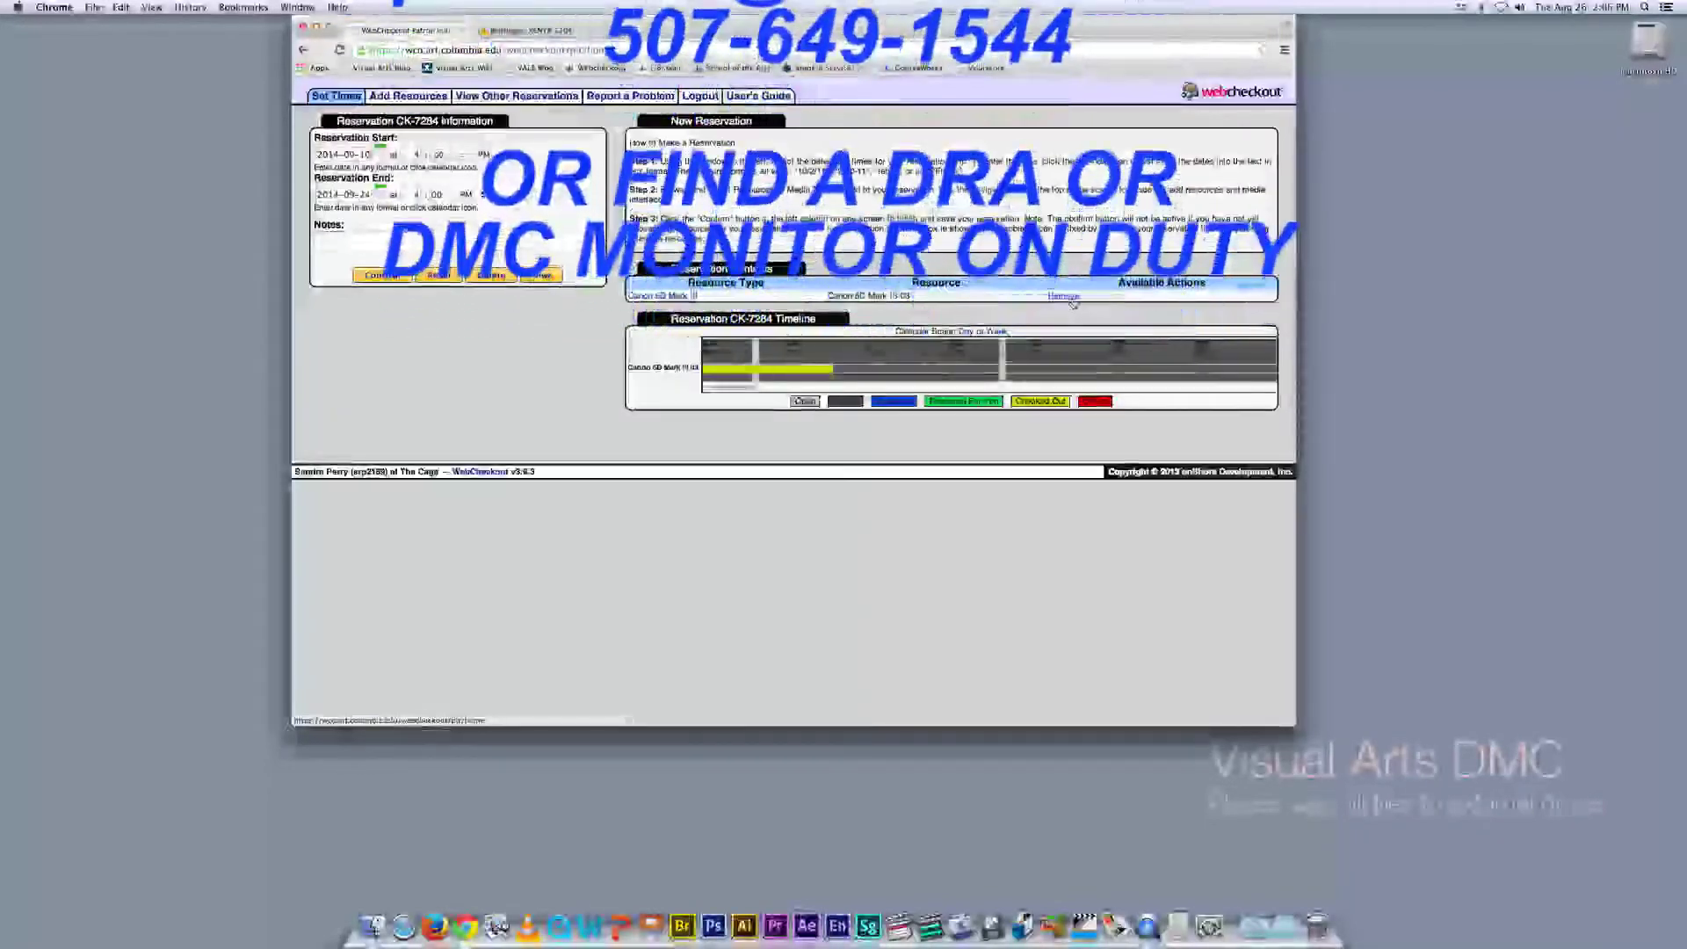